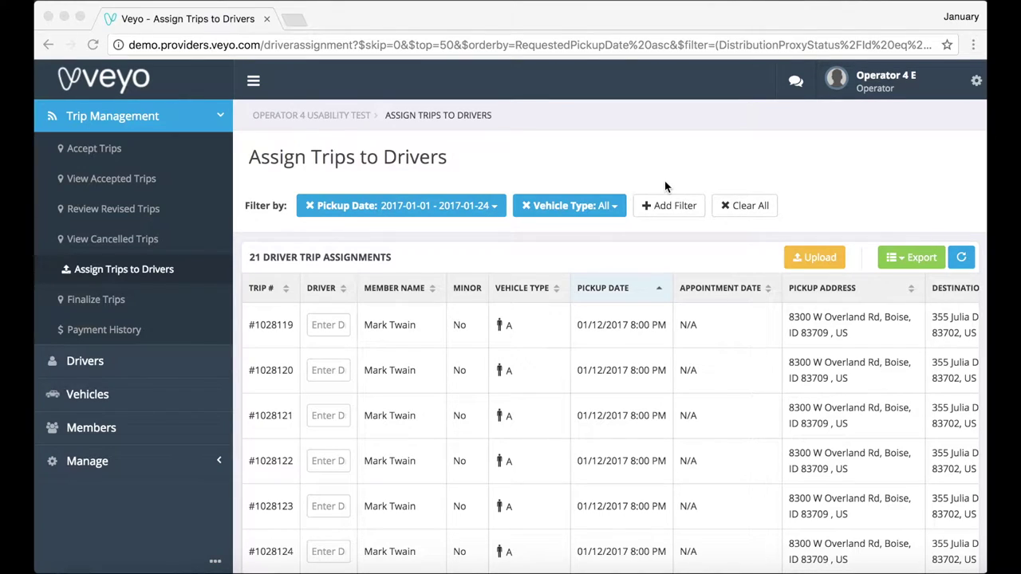
- Go to Assign Trips to Drivers under Trip Management and bring up the Pickup Date range picker
click(137, 273)
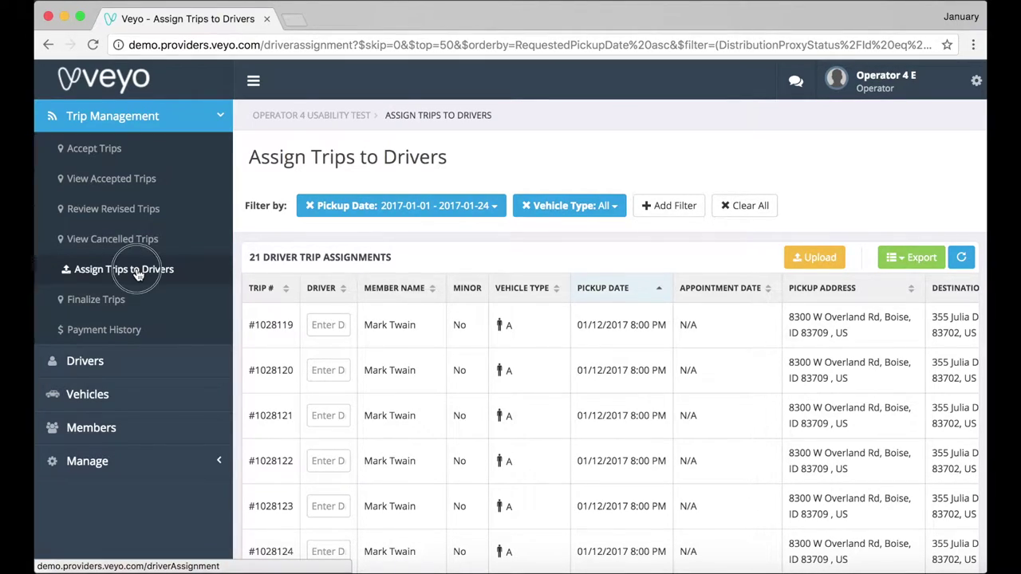
click(495, 206)
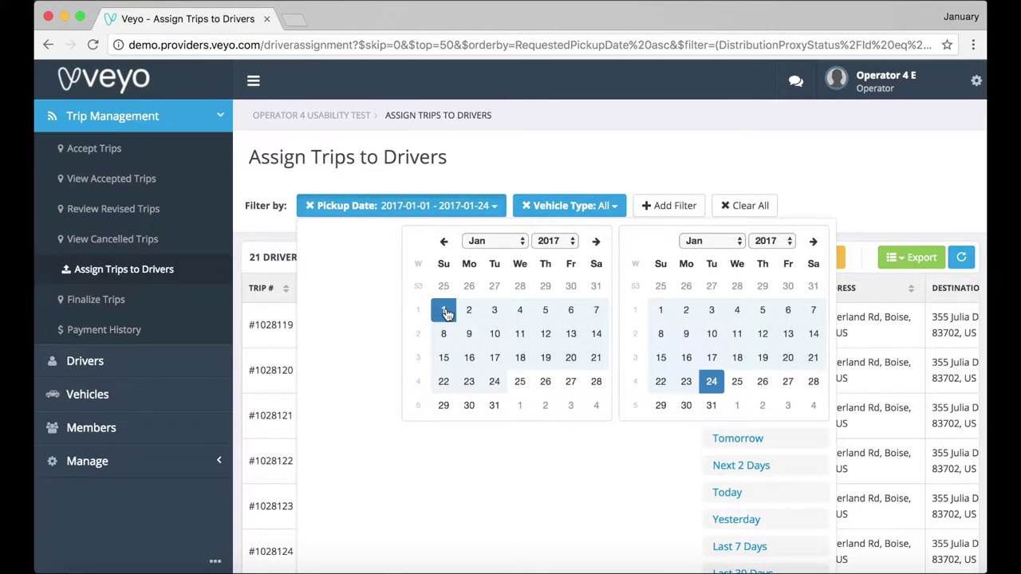
- Filter the trips to pickup dates January 1–24, 2017 and apply the Vehicle Type filter
scroll(611, 505, down, 5)
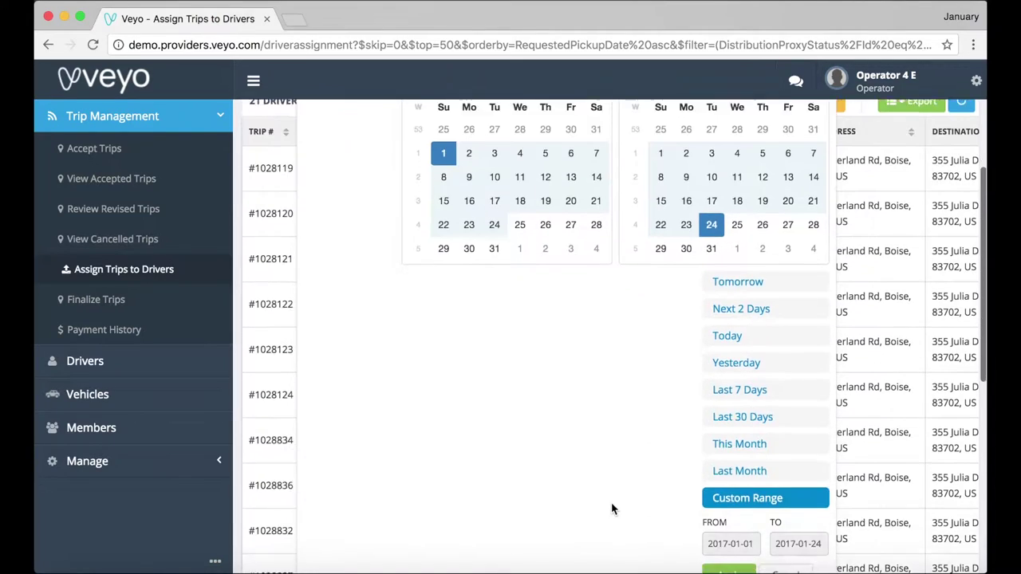
click(722, 434)
scroll(720, 437, up, 5)
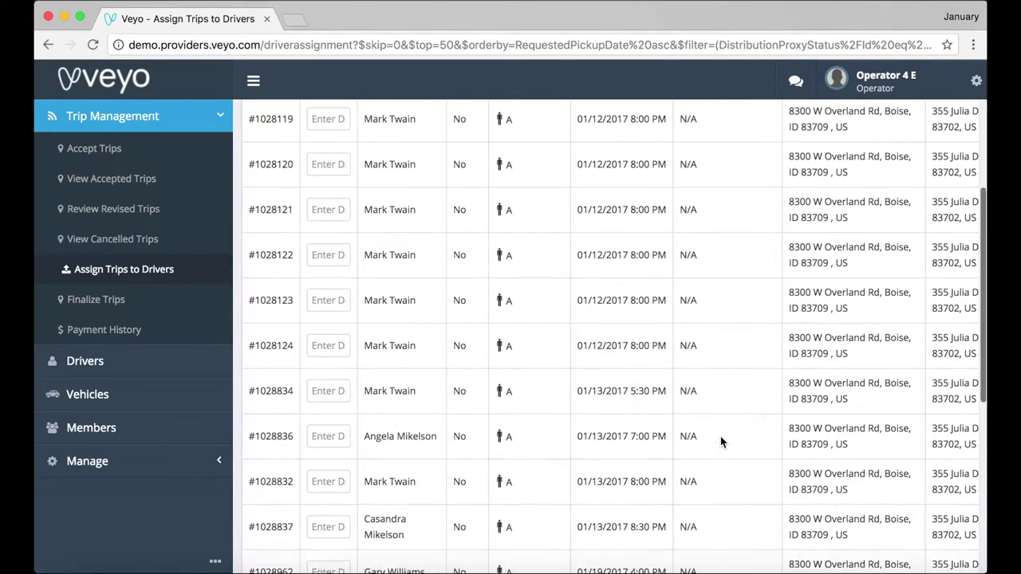
click(606, 147)
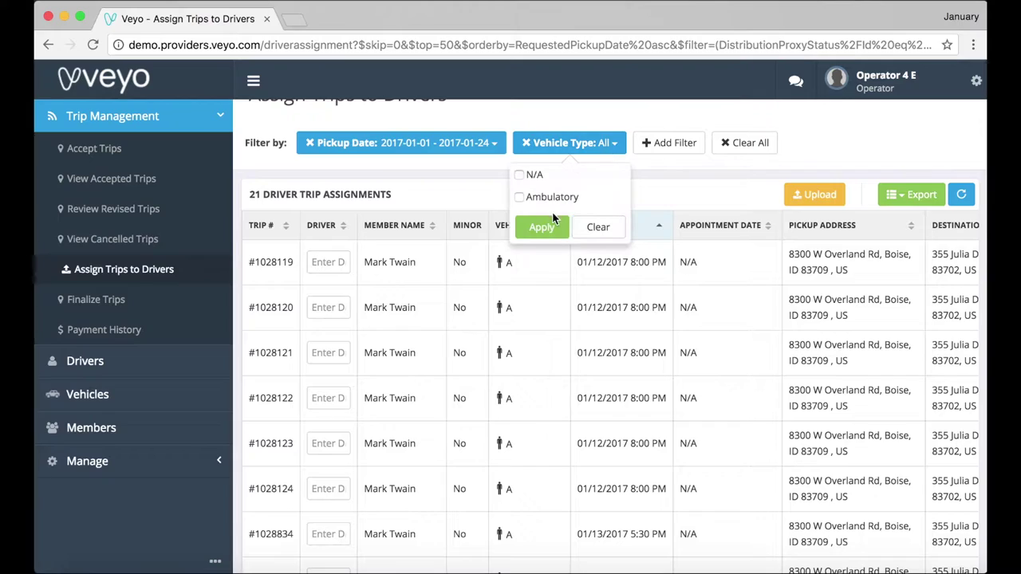
click(549, 227)
- Export the filtered trips with Consolidated Addresses and open the downloaded xlsx in Excel
scroll(734, 199, down, 1)
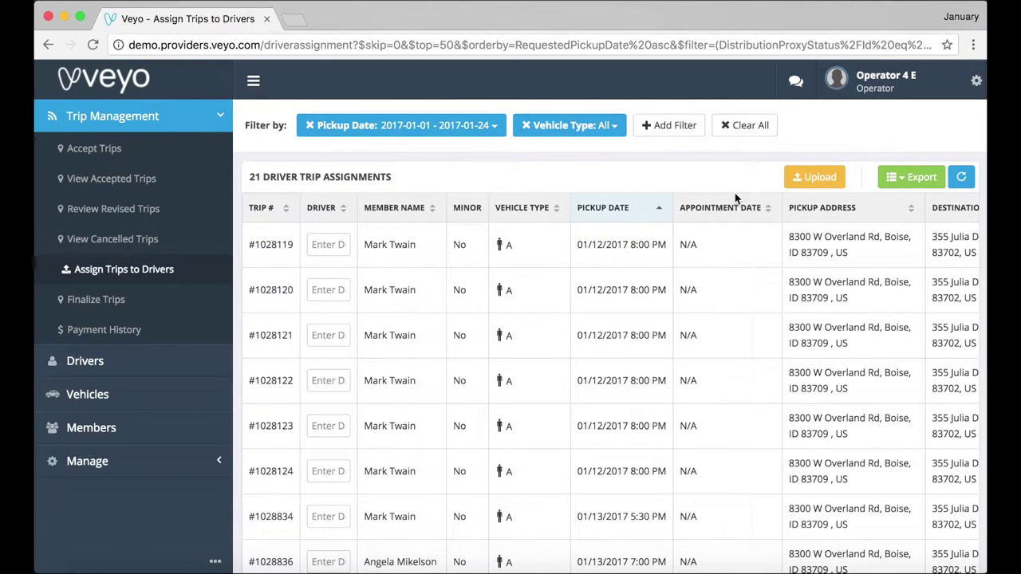
scroll(735, 194, up, 1)
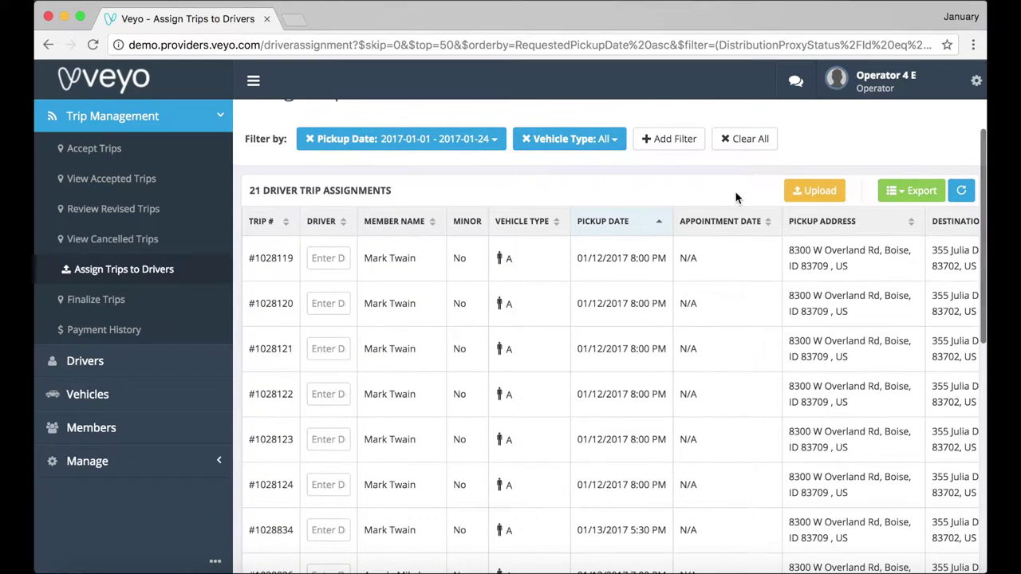
click(909, 190)
click(905, 220)
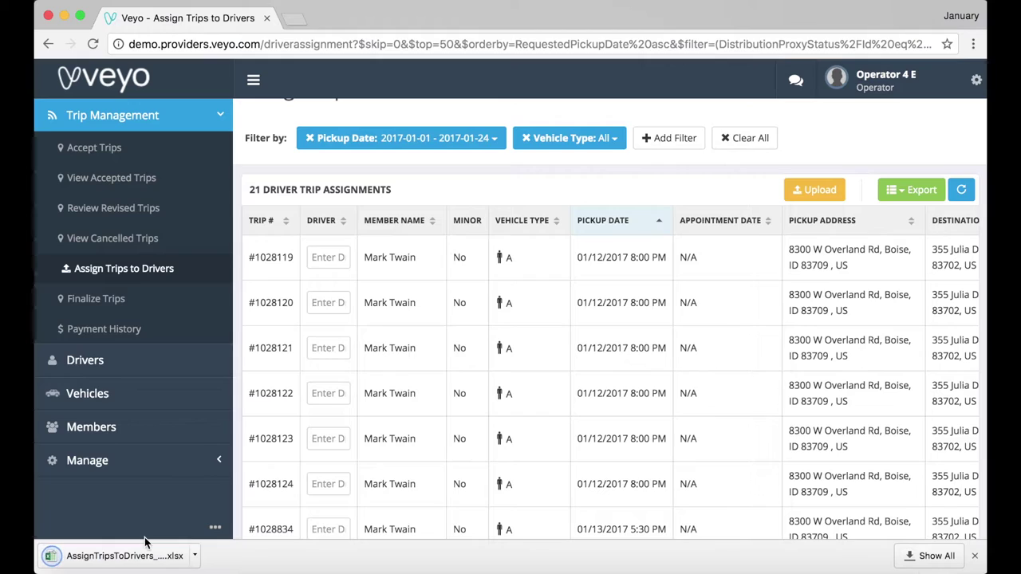
click(125, 556)
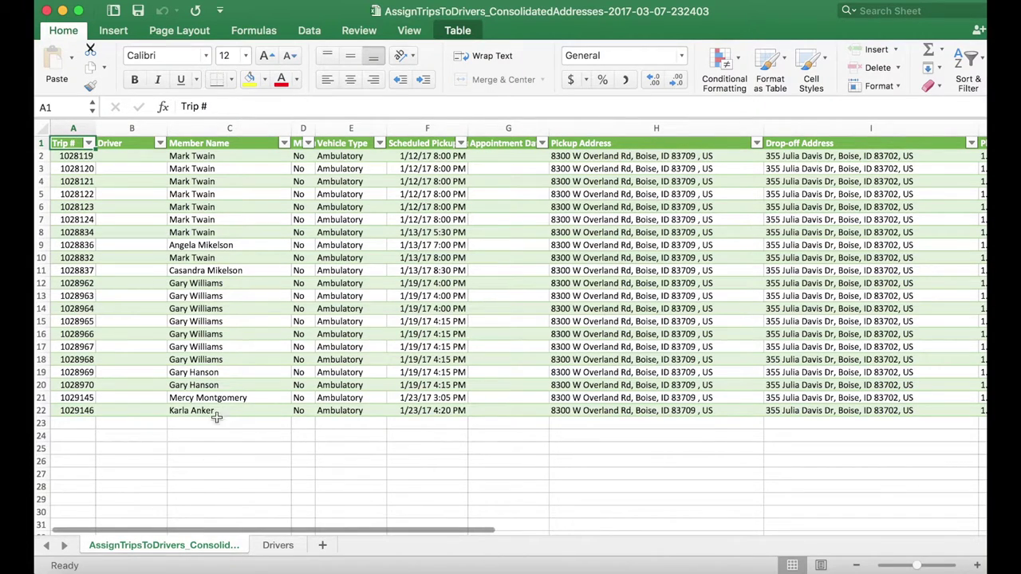
- Choose the first driver from B2's dropdown and fill it down through B13
click(150, 159)
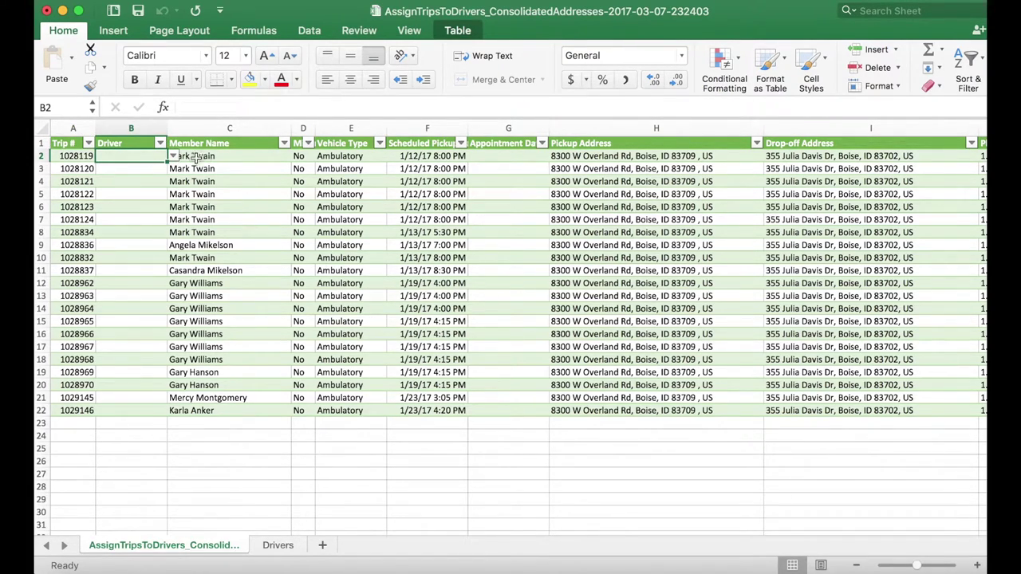
click(134, 129)
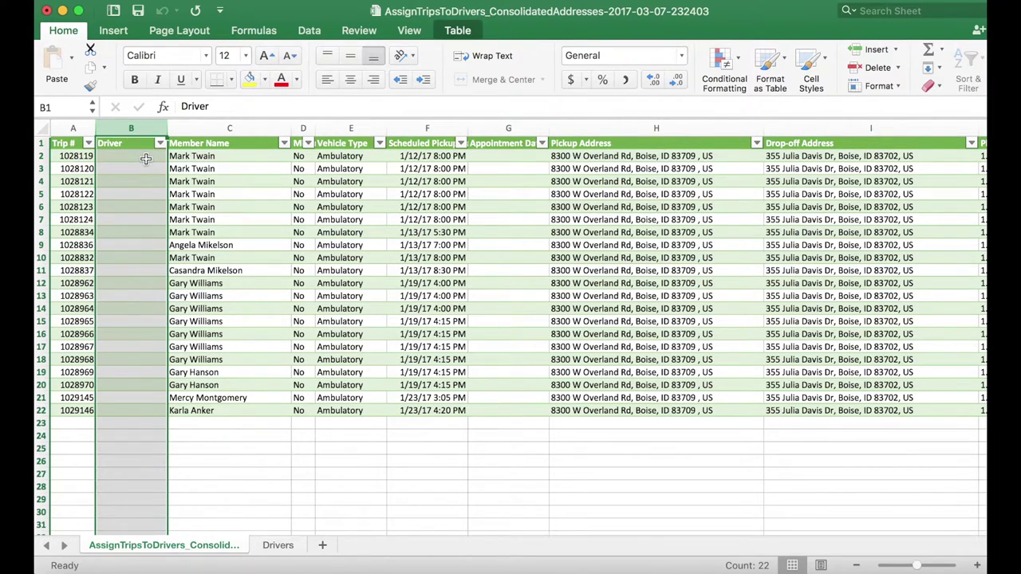
click(146, 159)
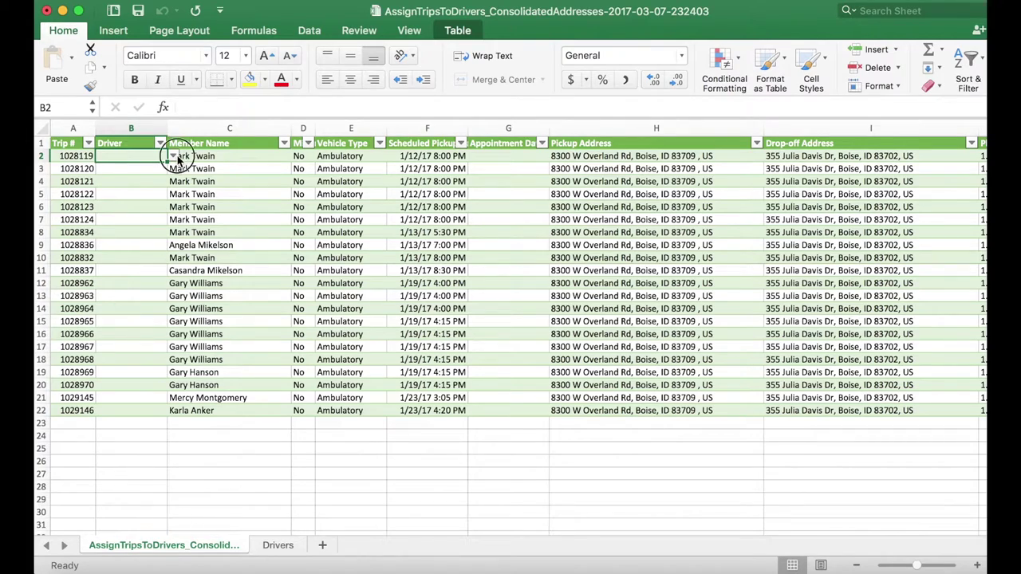
click(175, 157)
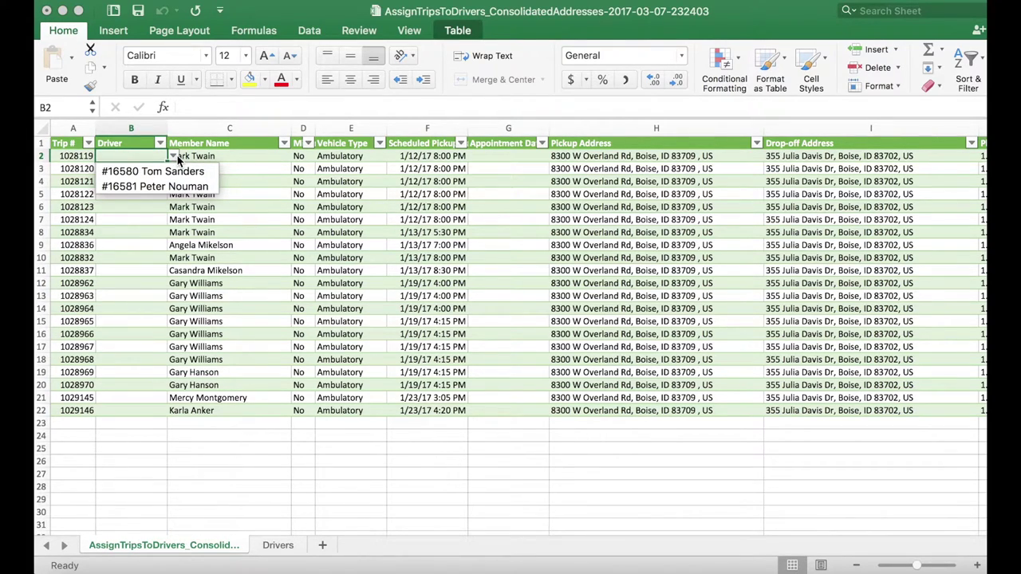
click(177, 174)
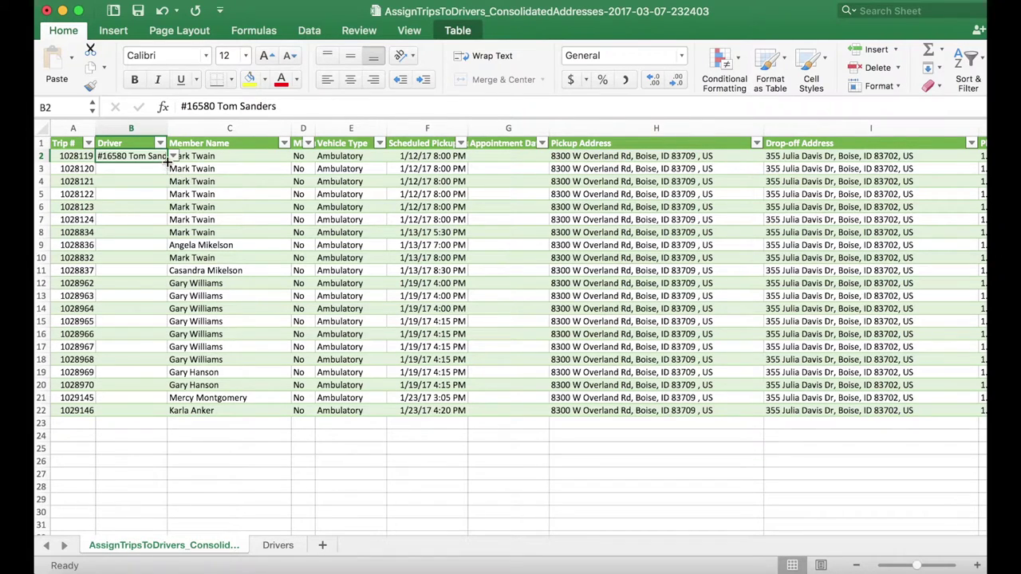
drag(168, 162, 155, 309)
click(132, 346)
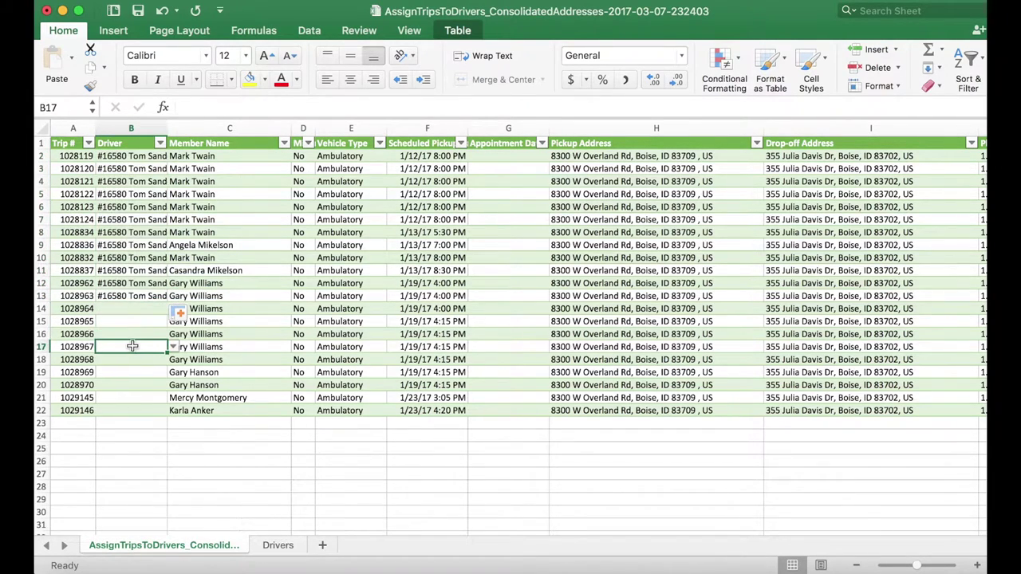
- Choose the second driver from B16's dropdown and fill it down through B22
right_click(152, 343)
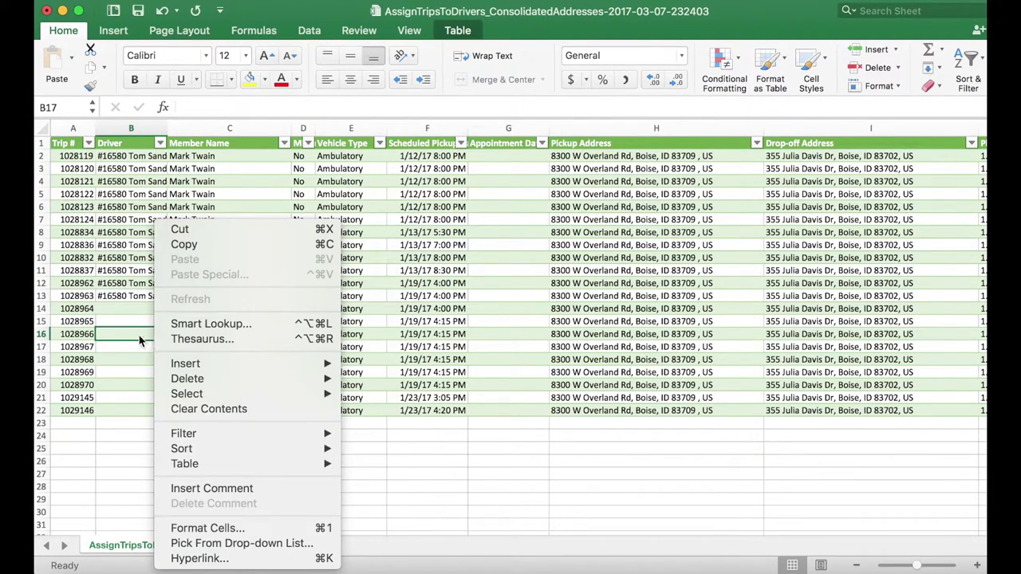
click(133, 334)
click(174, 335)
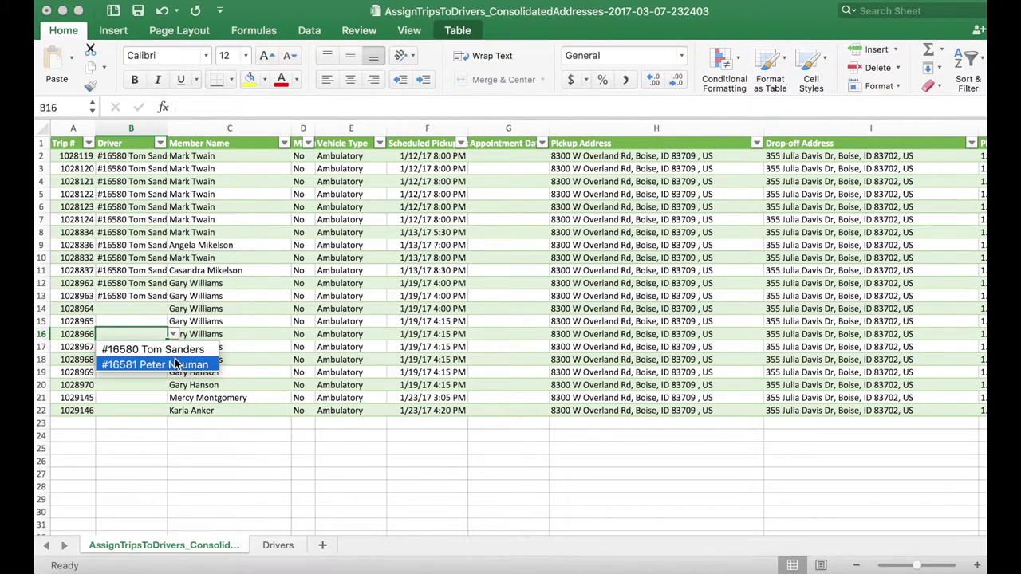
click(175, 369)
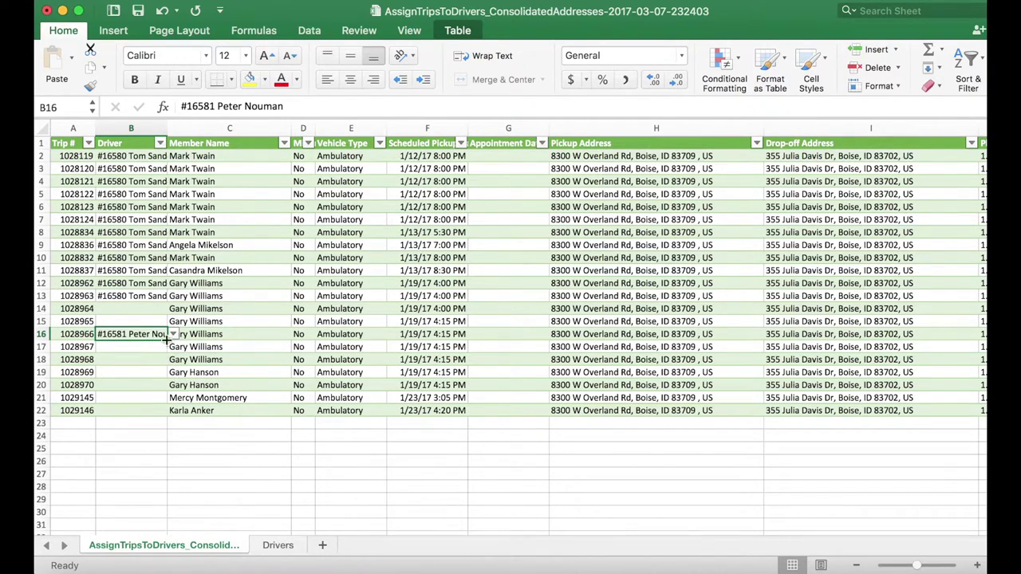
drag(166, 340, 166, 413)
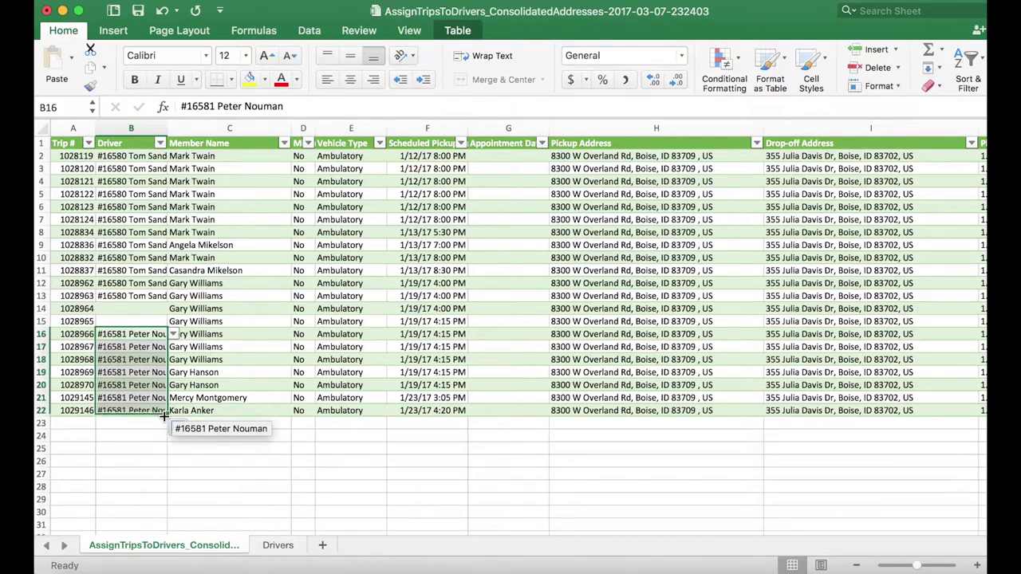
- Save the edited workbook through File > Save As
click(120, 2)
click(173, 110)
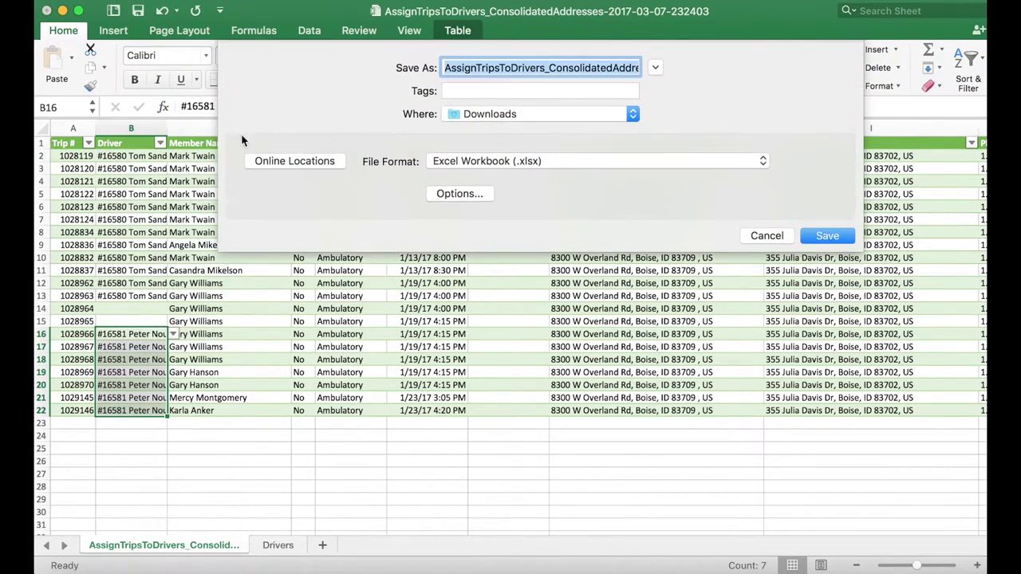
click(634, 114)
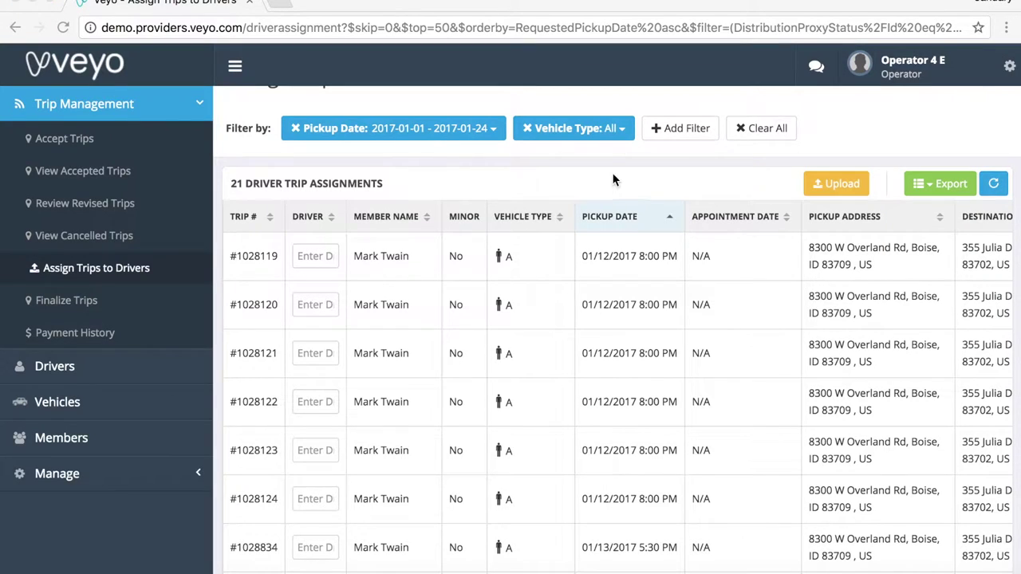
- Upload the edited trip assignment xlsx to the Assign Trips to Drivers page
click(613, 176)
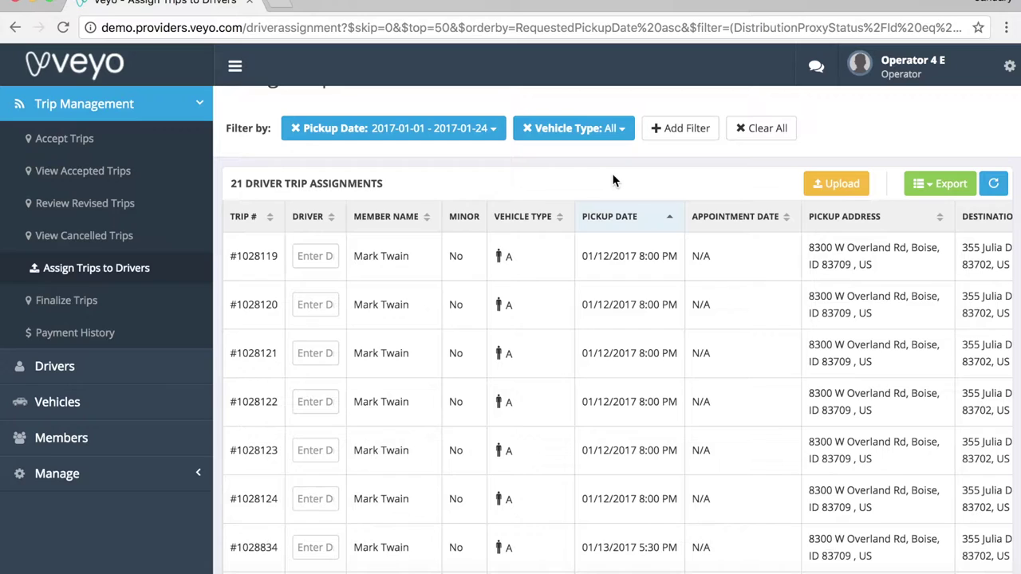
click(837, 188)
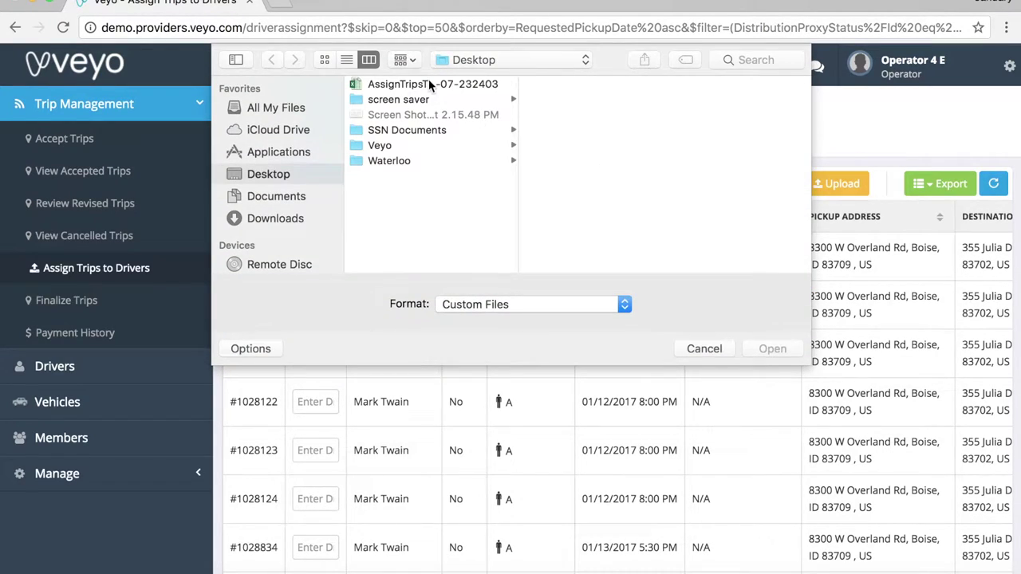
click(429, 83)
click(770, 351)
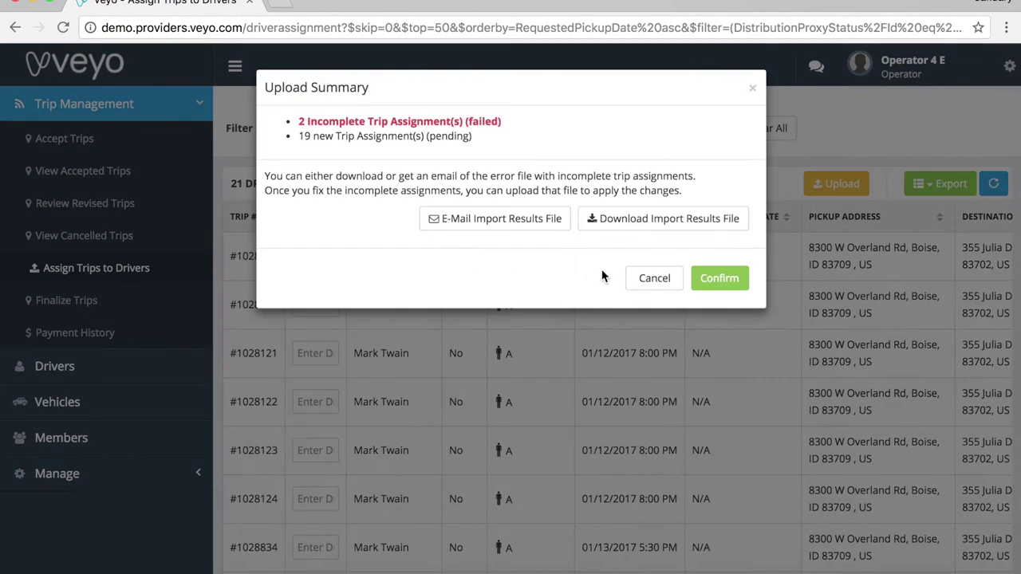
- Download the Import Results file for the 2 failed assignments and open it in Excel
click(299, 122)
drag(299, 121, 504, 125)
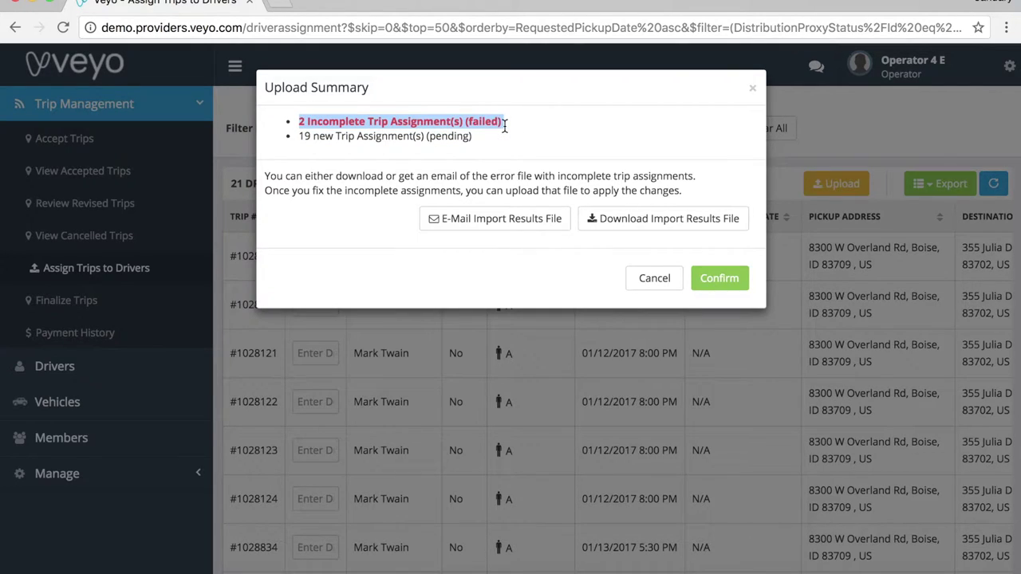
click(590, 164)
click(628, 224)
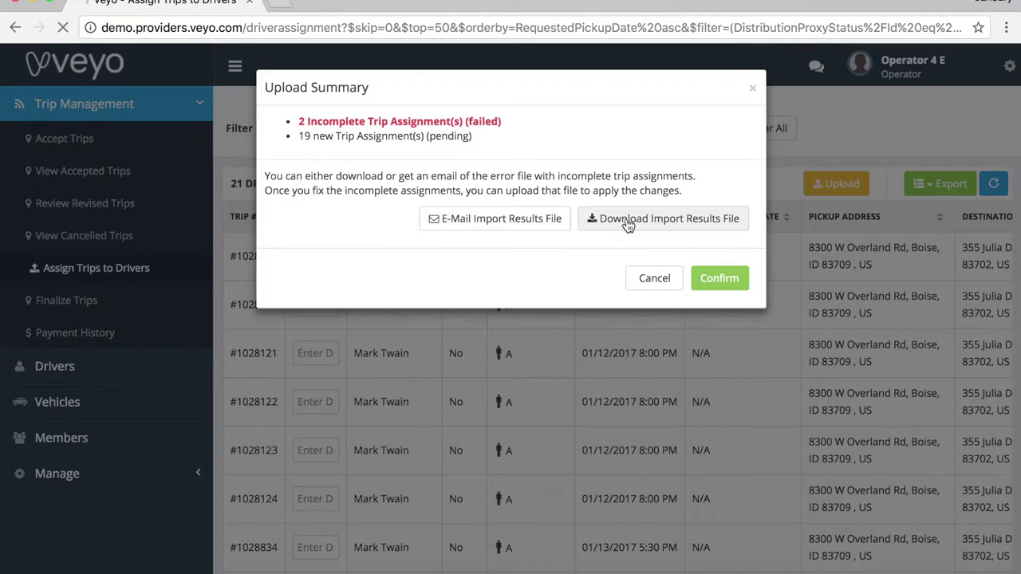
click(110, 568)
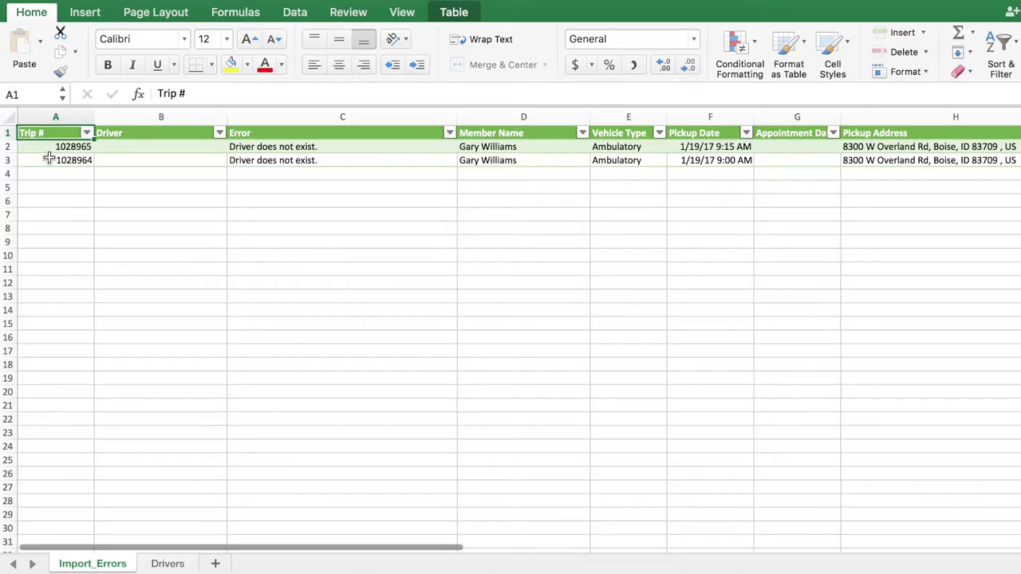
- Inspect the Import_Errors sheet's empty Driver column for the two failed trips
click(160, 118)
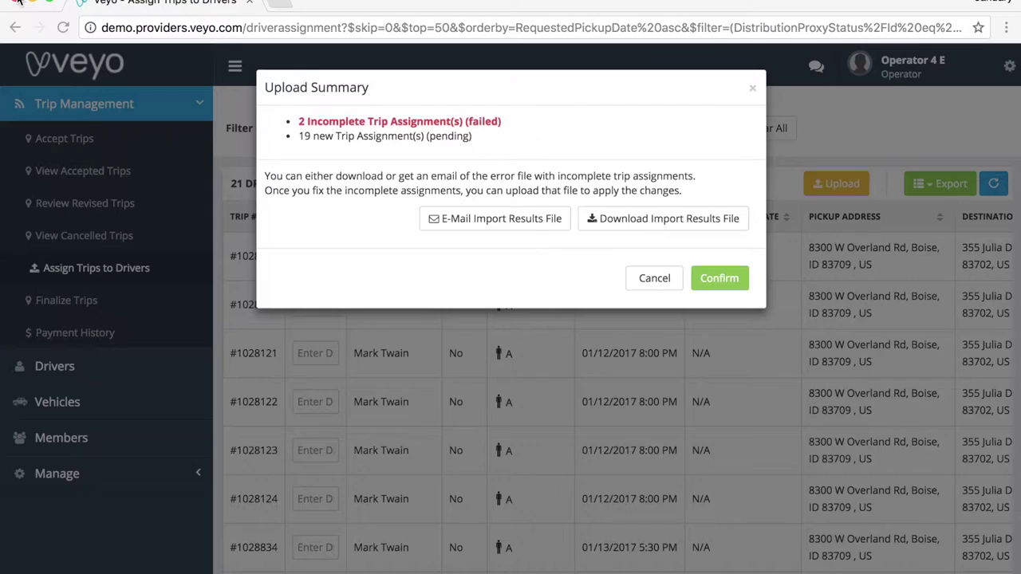
- Confirm the import of the 19 pending trip assignments and dismiss the Upload Completed message
click(369, 213)
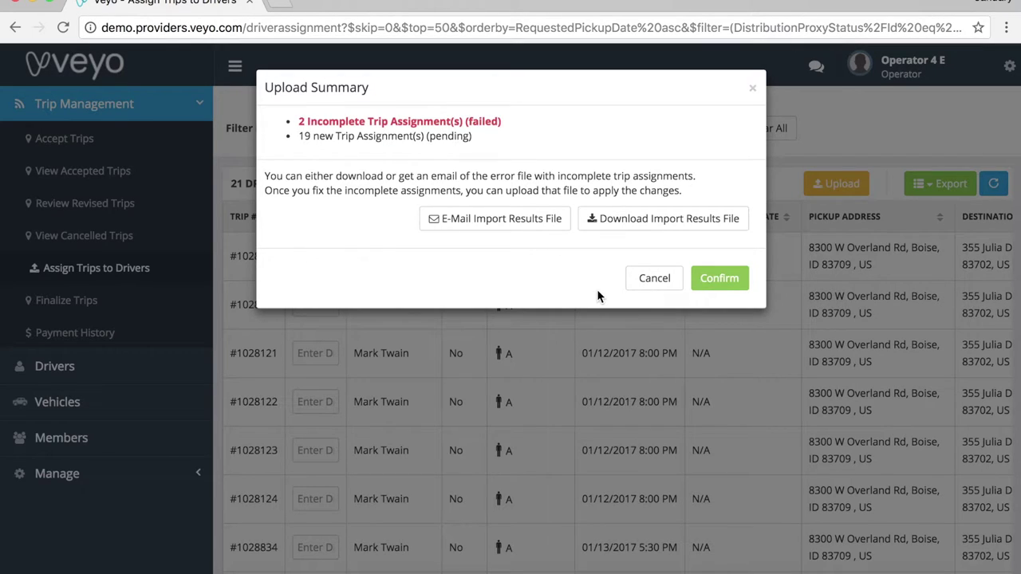
click(714, 288)
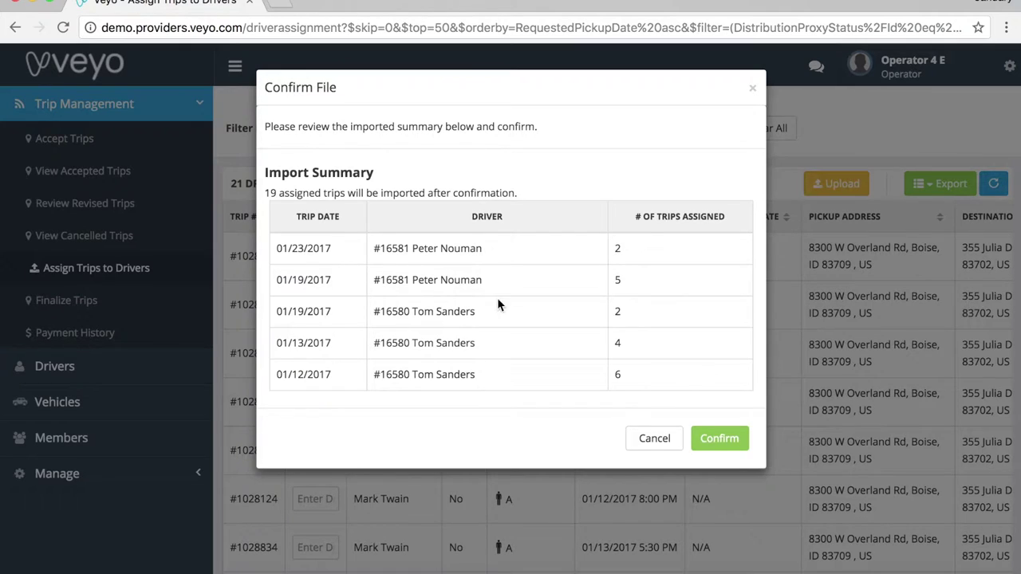
click(710, 440)
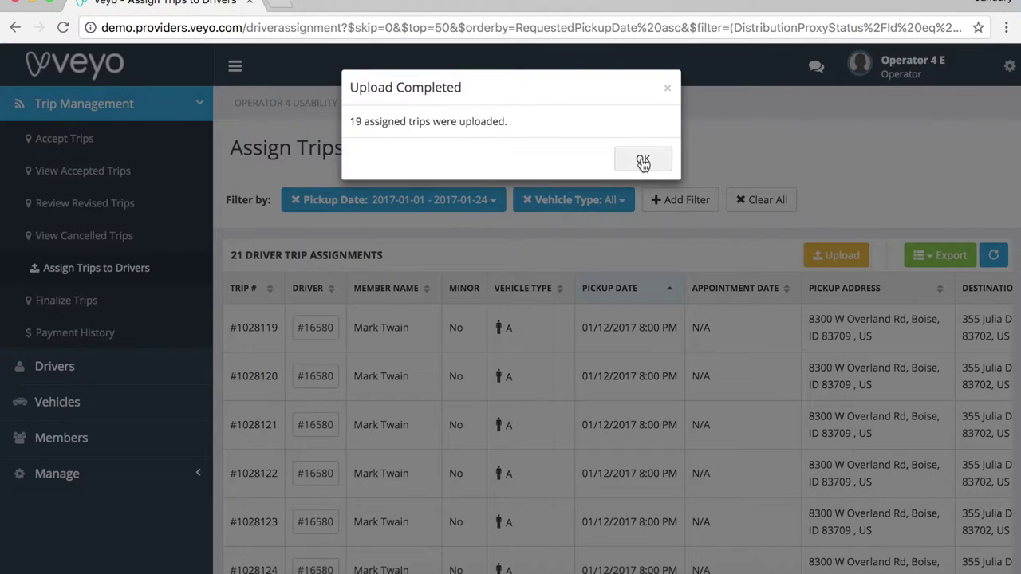
click(642, 158)
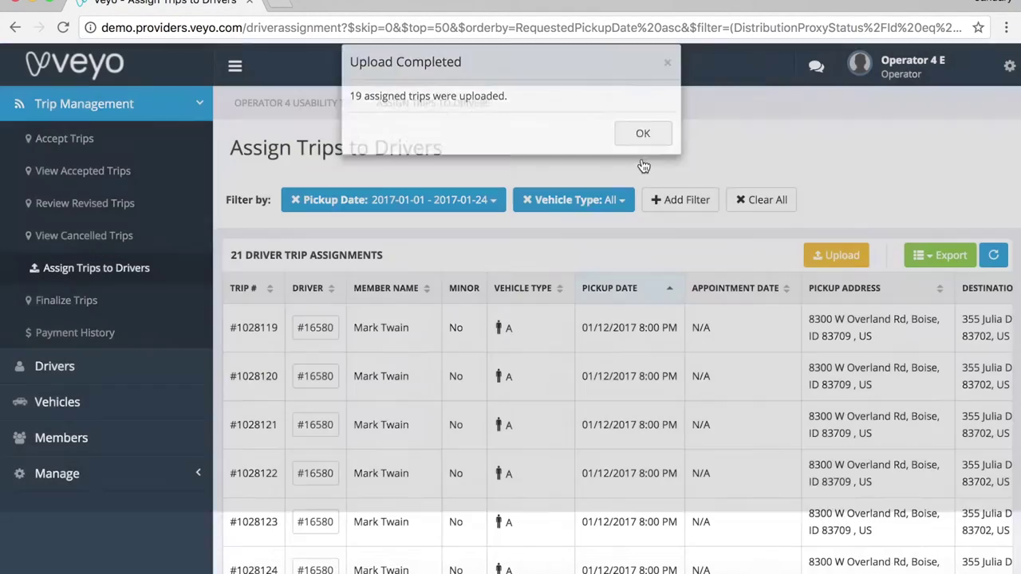
- Delete the first trip's Driver entry and reassign it to the first suggested driver
click(299, 328)
drag(299, 328, 368, 329)
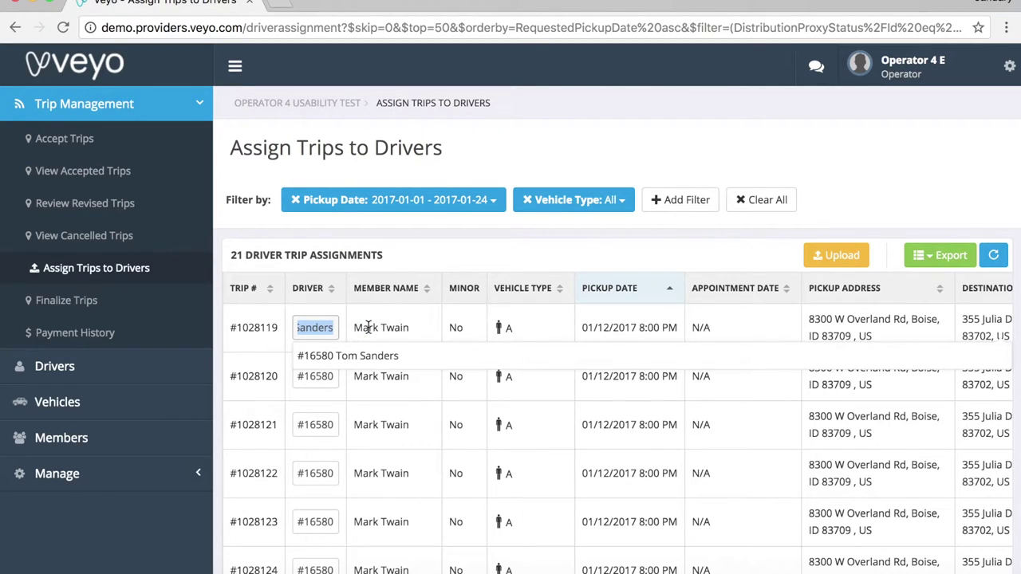
key(BackSpace)
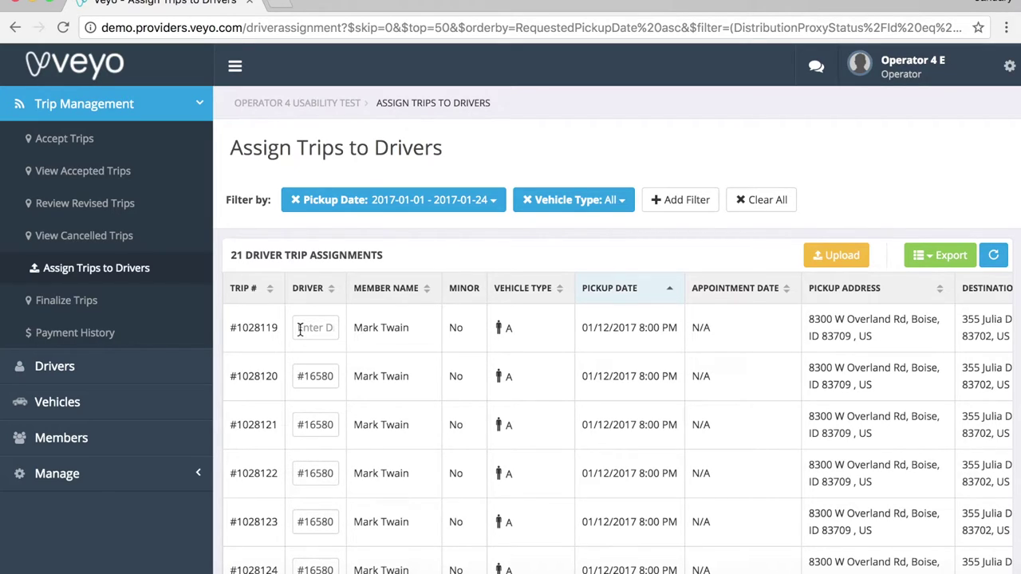
click(300, 331)
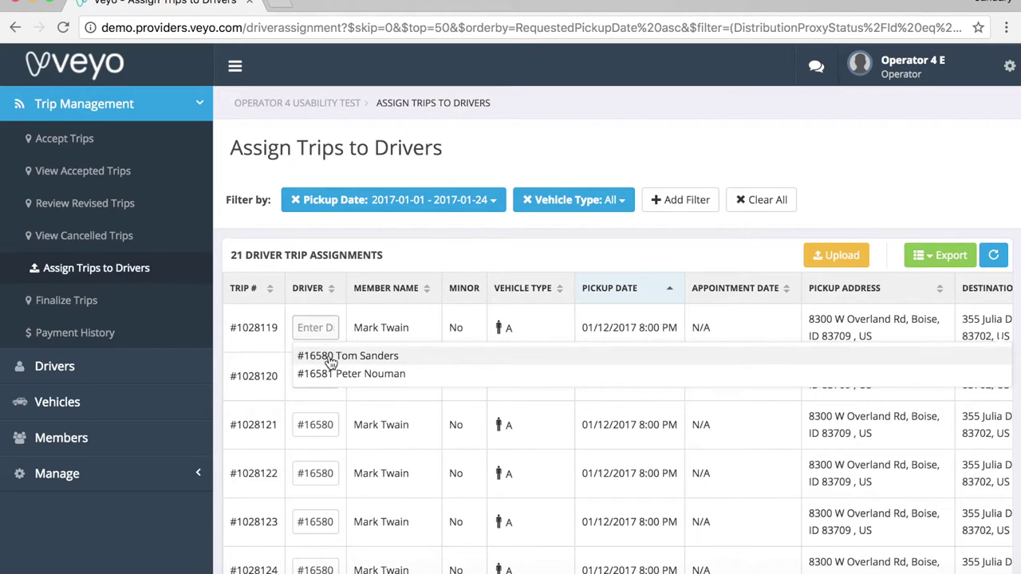
click(331, 361)
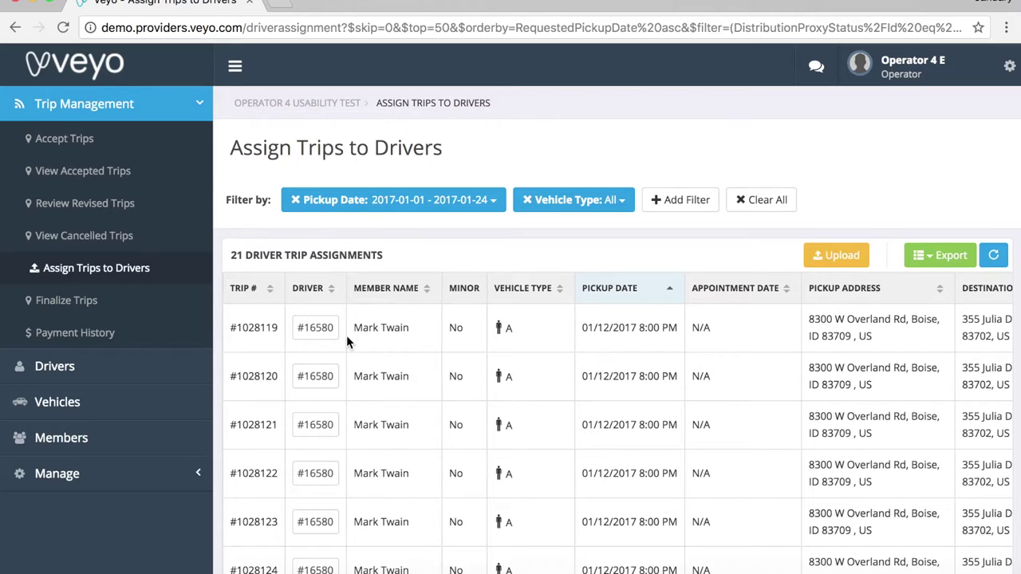
scroll(571, 380, down, 3)
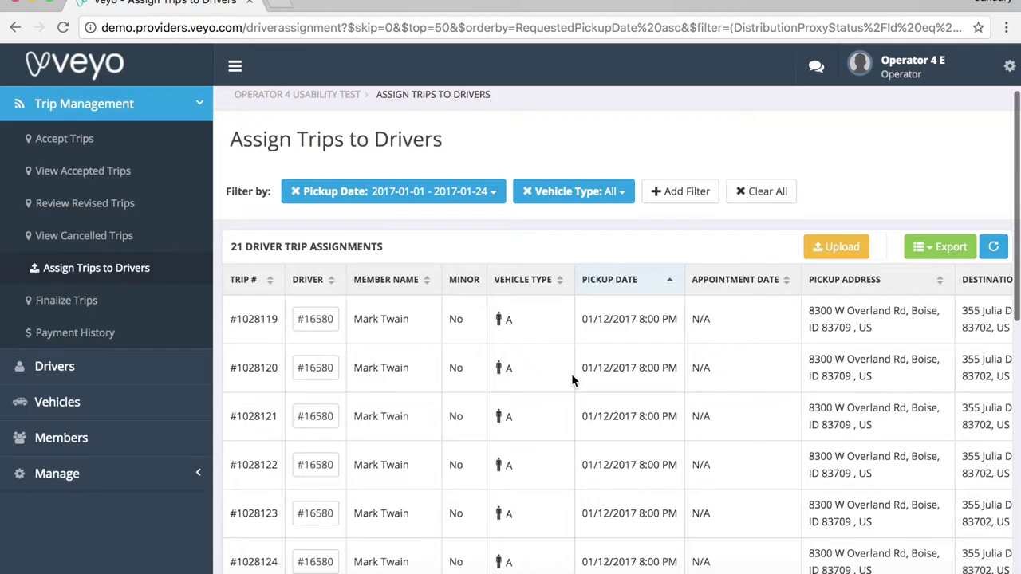
scroll(571, 380, down, 1)
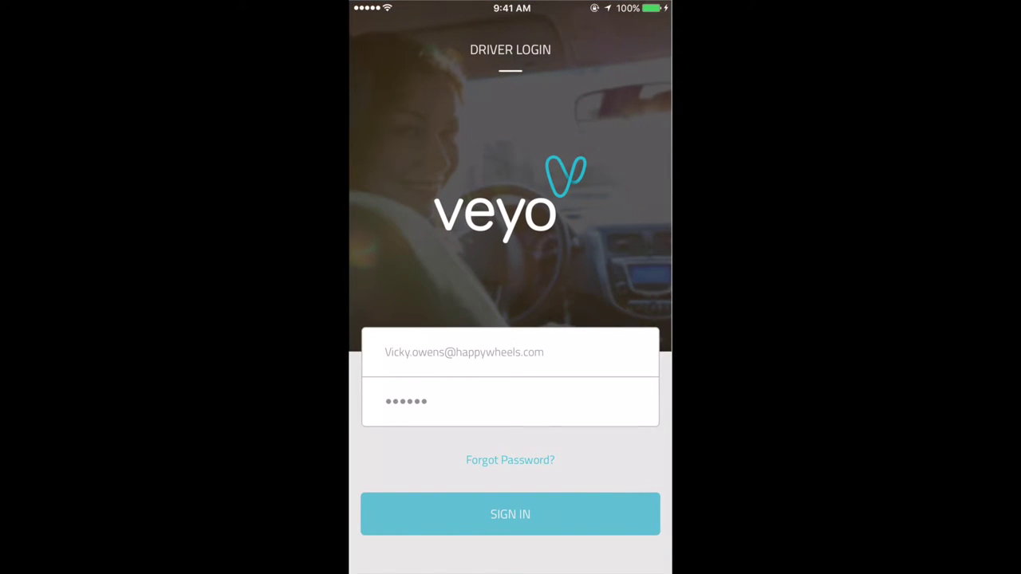
- Sign in on the Driver Login screen and scroll through the Overview's assigned trips
scroll(510, 319, down, 2)
click(510, 513)
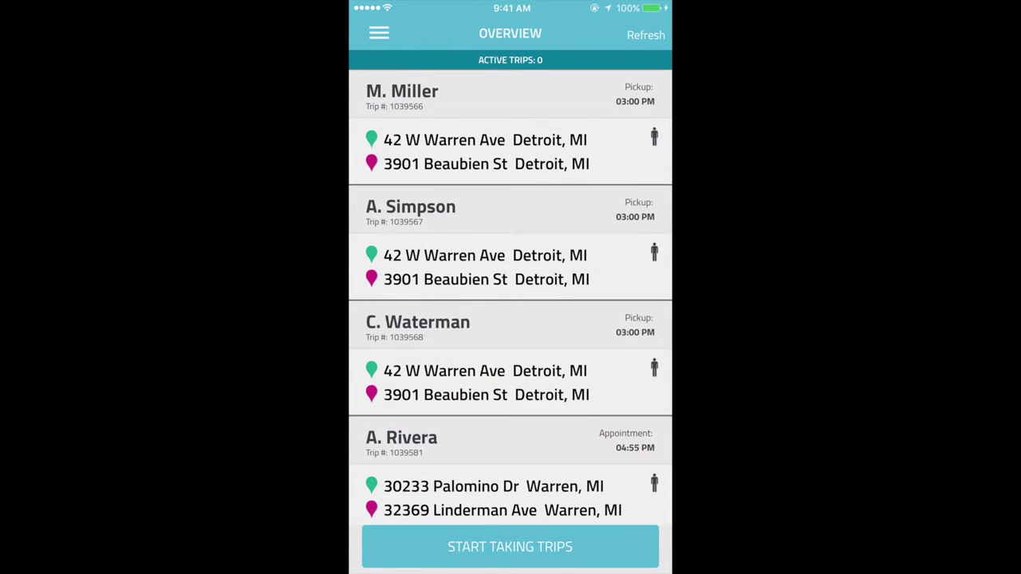
scroll(511, 297, down, 8)
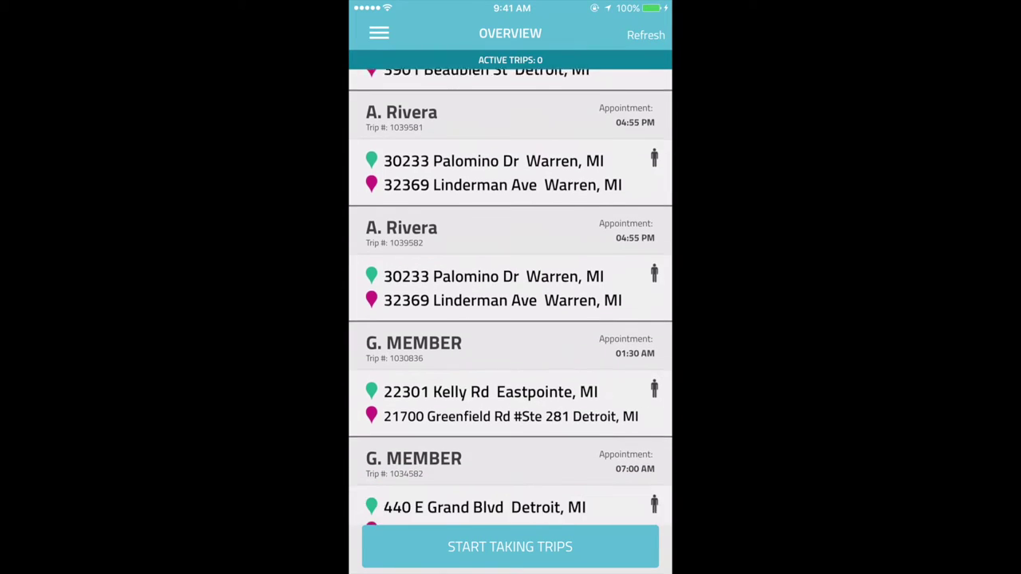
scroll(511, 298, down, 8)
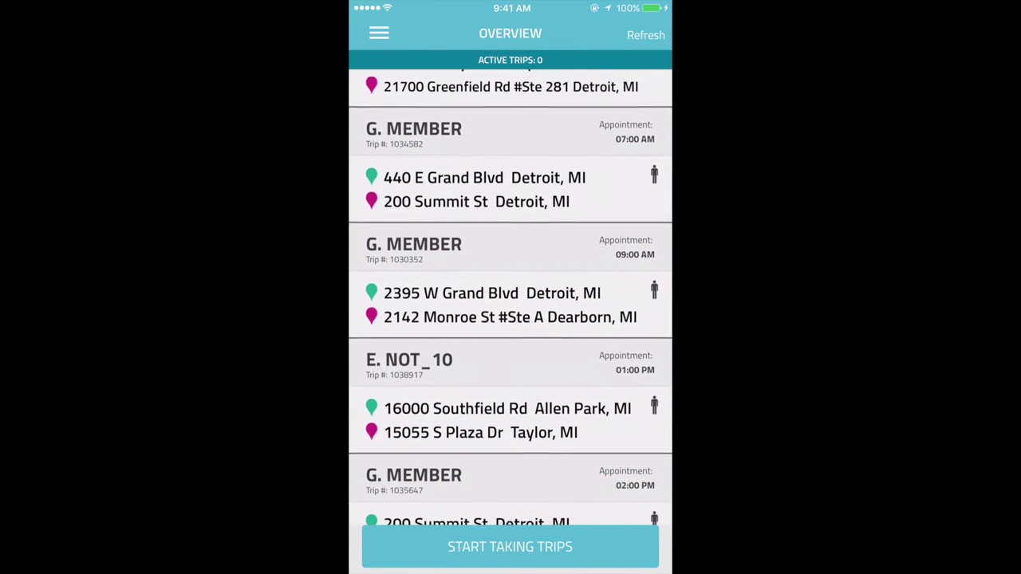
scroll(510, 297, down, 10)
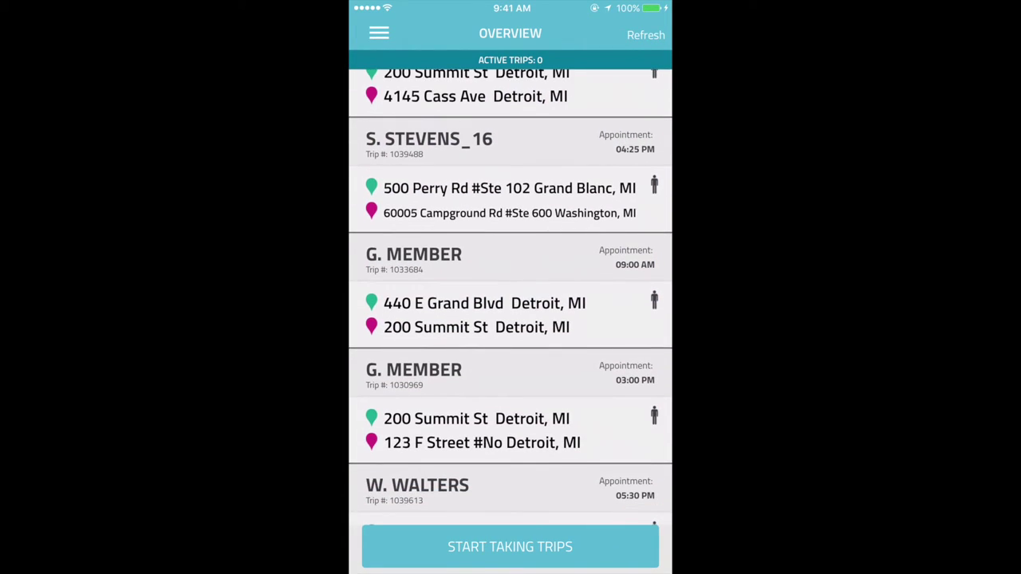
scroll(510, 298, down, 2)
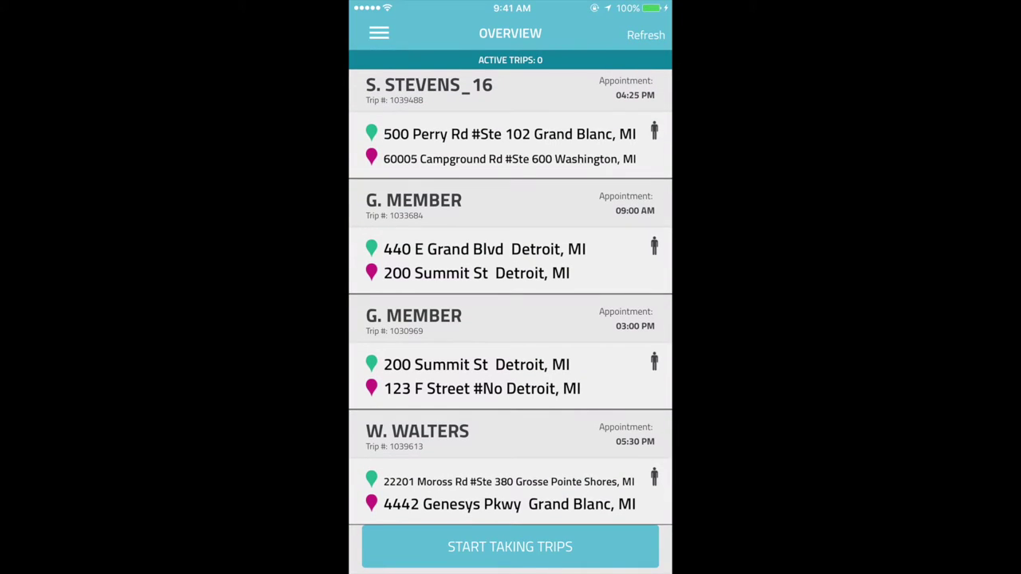
- Start taking trips, enter plate 123 and select the Toyota Prius 2014 Black vehicle
click(510, 546)
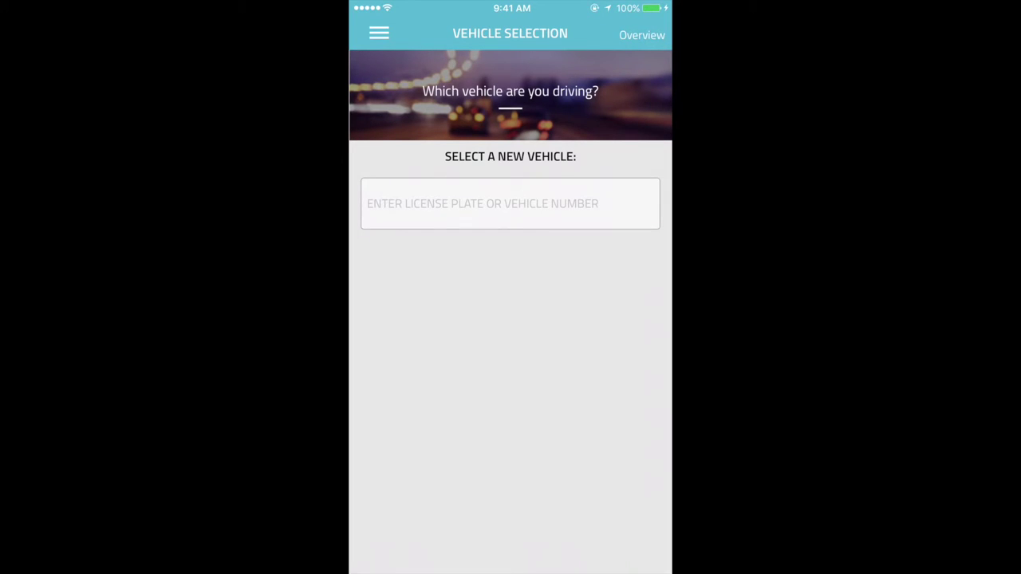
click(510, 203)
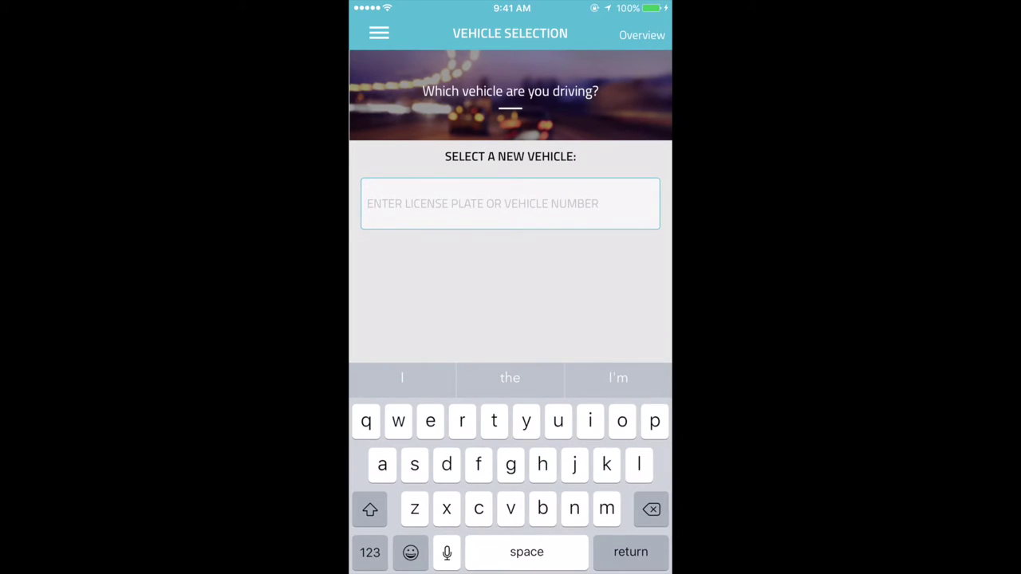
click(369, 552)
text(123)
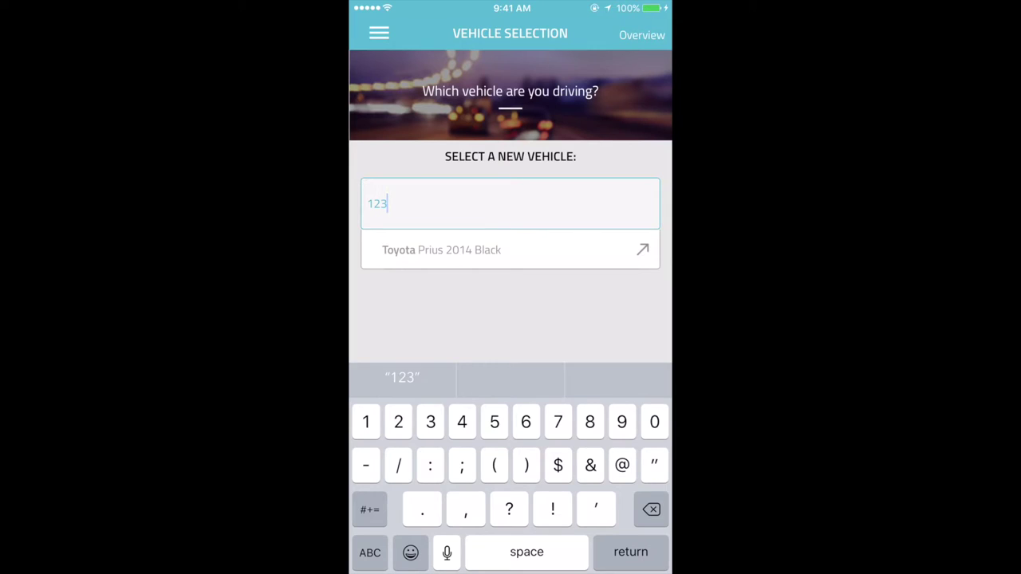
click(441, 250)
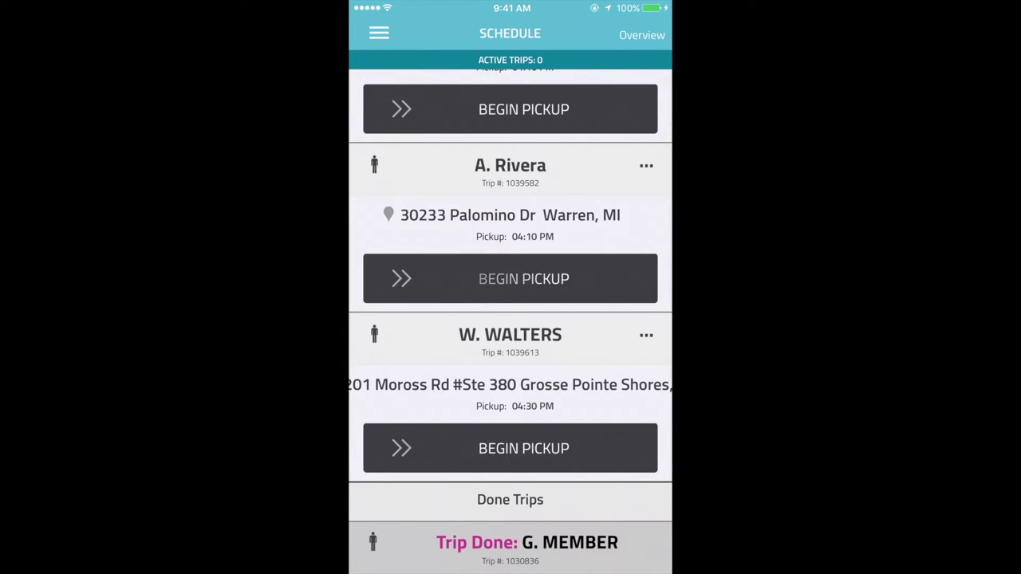
- Begin pickup on the 04:30 PM trip and acknowledge the Hearing Impaired, Walker, Oxygen and front-desk instructions
click(523, 448)
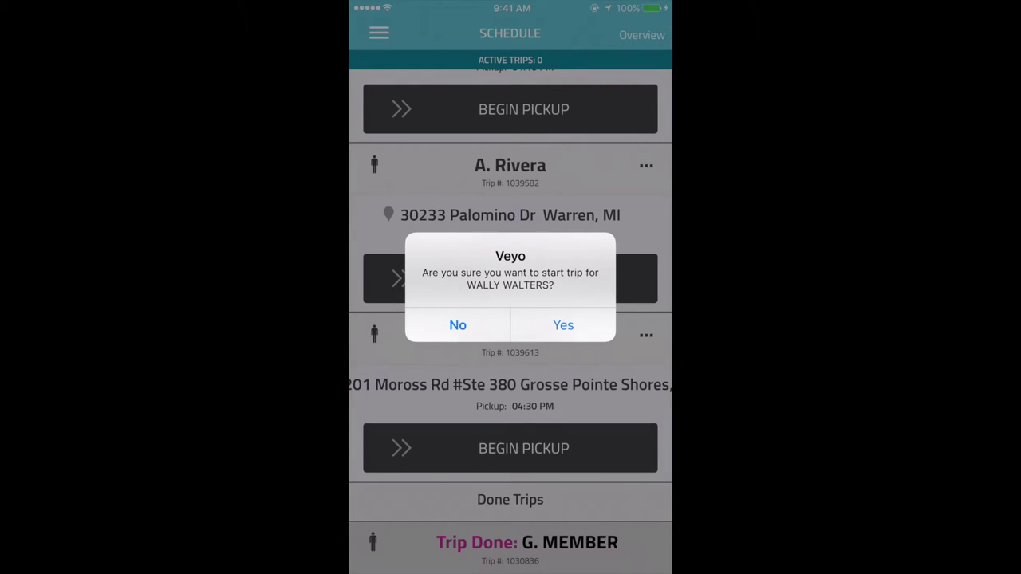
click(563, 325)
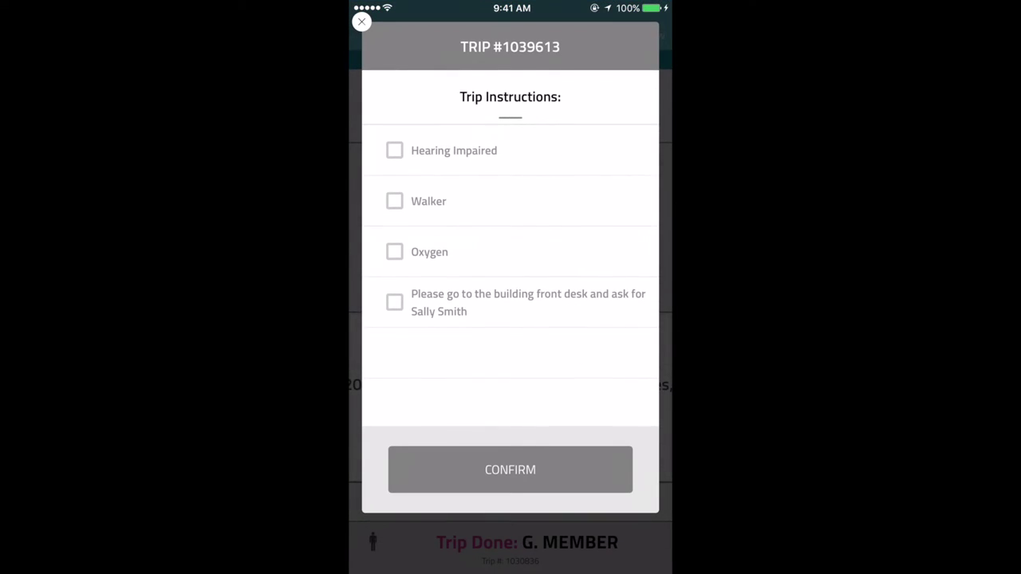
click(394, 150)
click(394, 201)
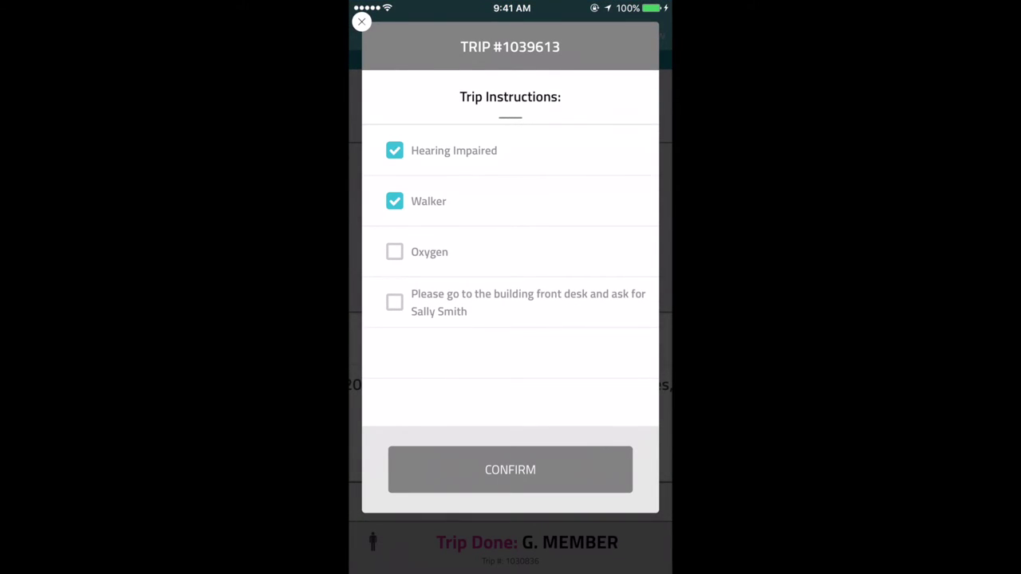
click(394, 251)
click(394, 301)
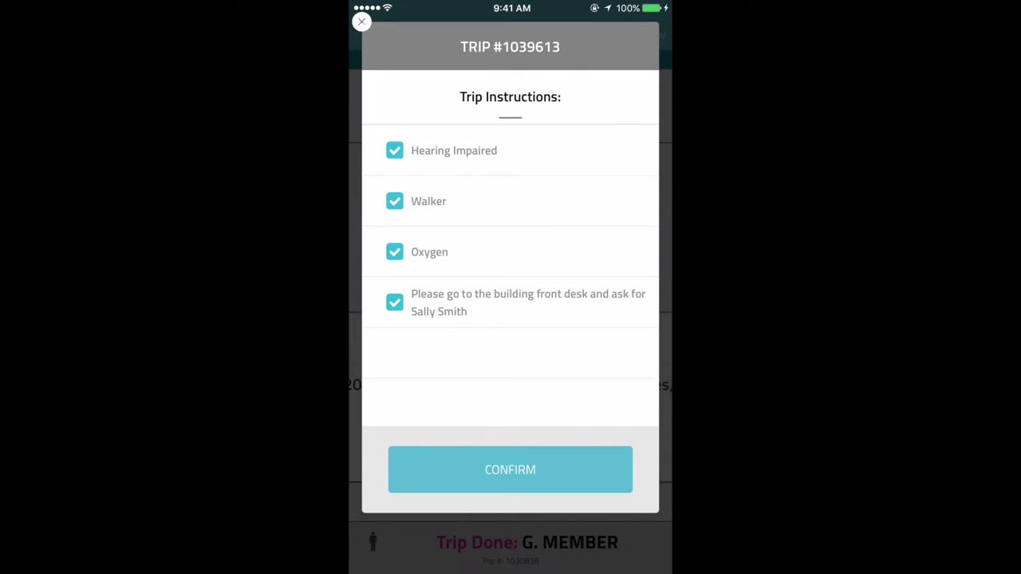
click(510, 469)
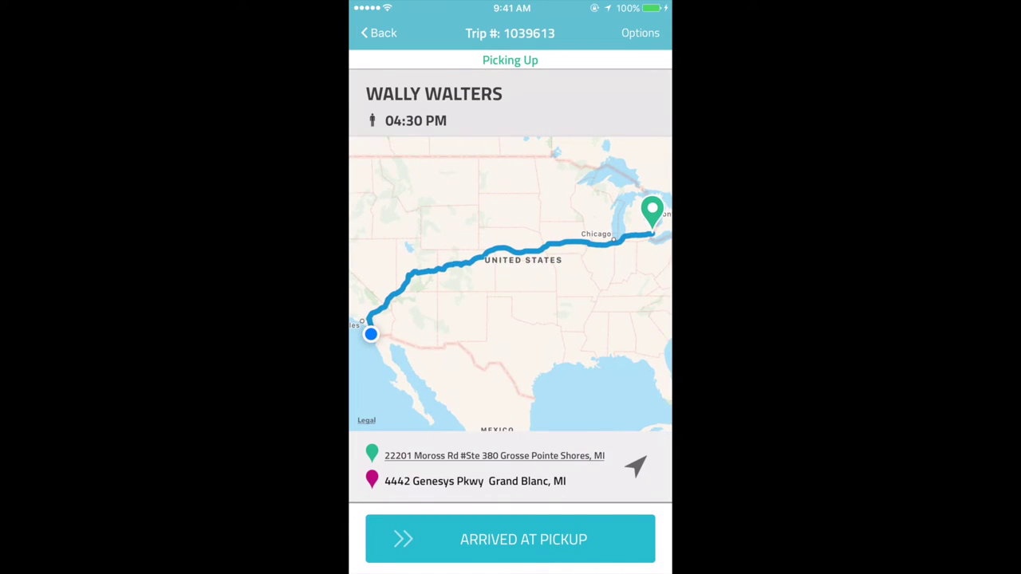
- Back on the schedule, confirm arrival at pickup and the completed dropoff despite distance warnings
click(378, 33)
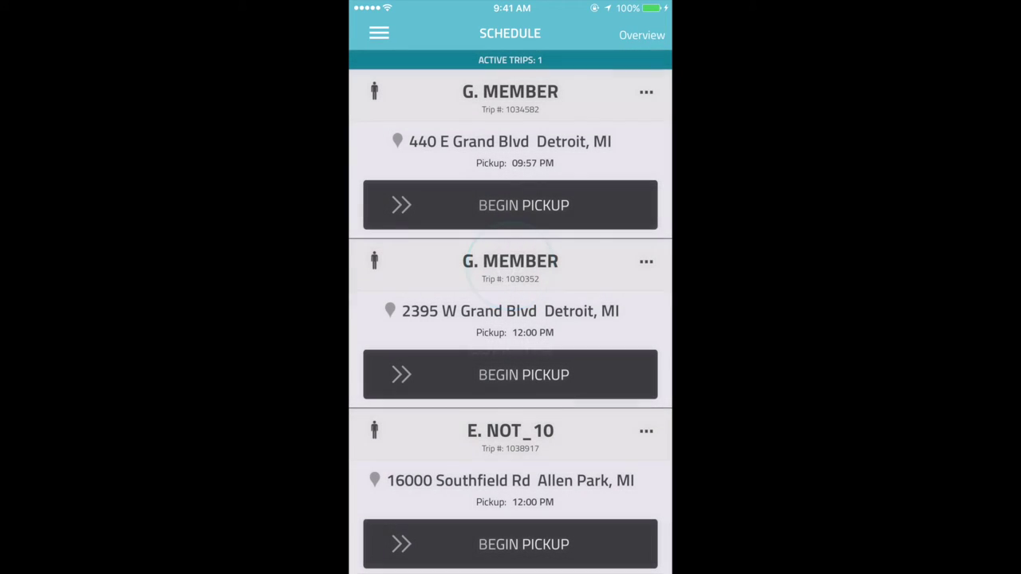
scroll(510, 319, down, 10)
scroll(511, 319, down, 5)
scroll(511, 319, down, 3)
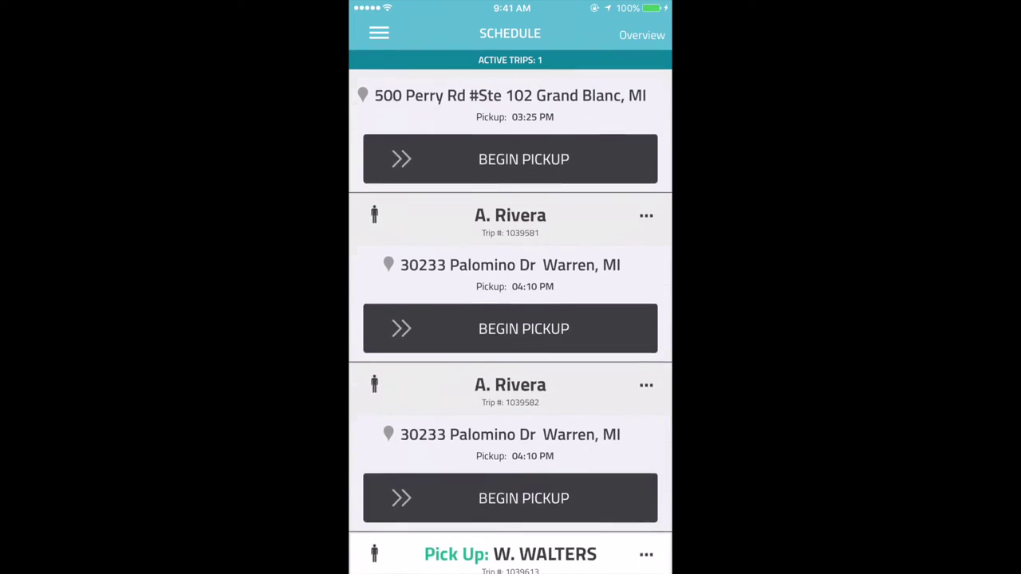
scroll(510, 319, down, 3)
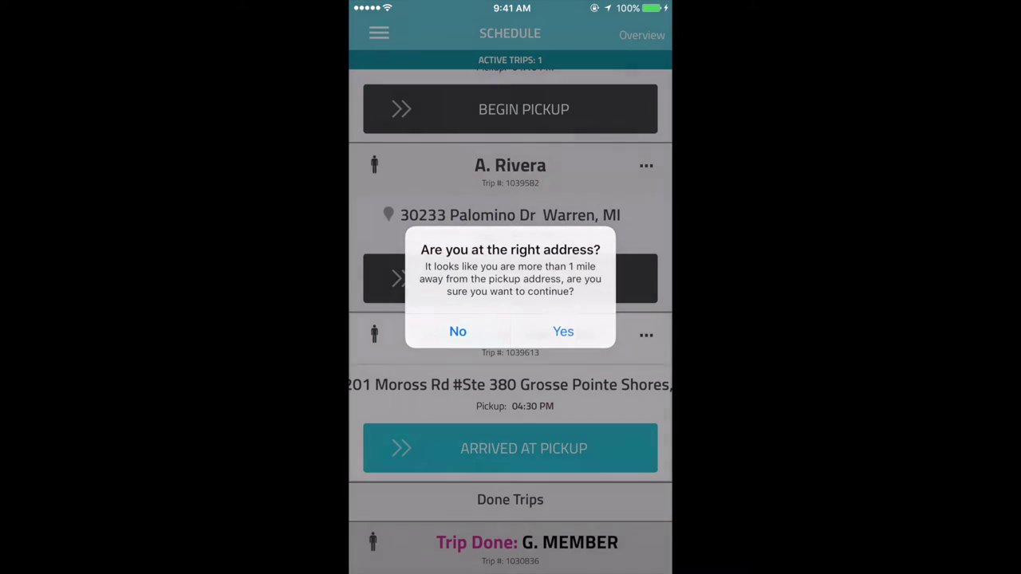
click(563, 331)
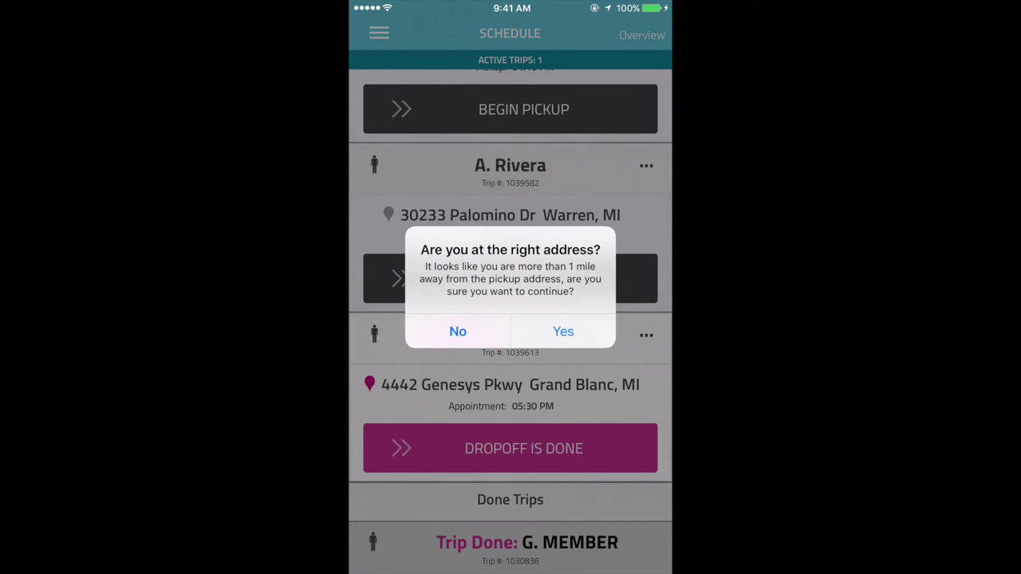
click(563, 331)
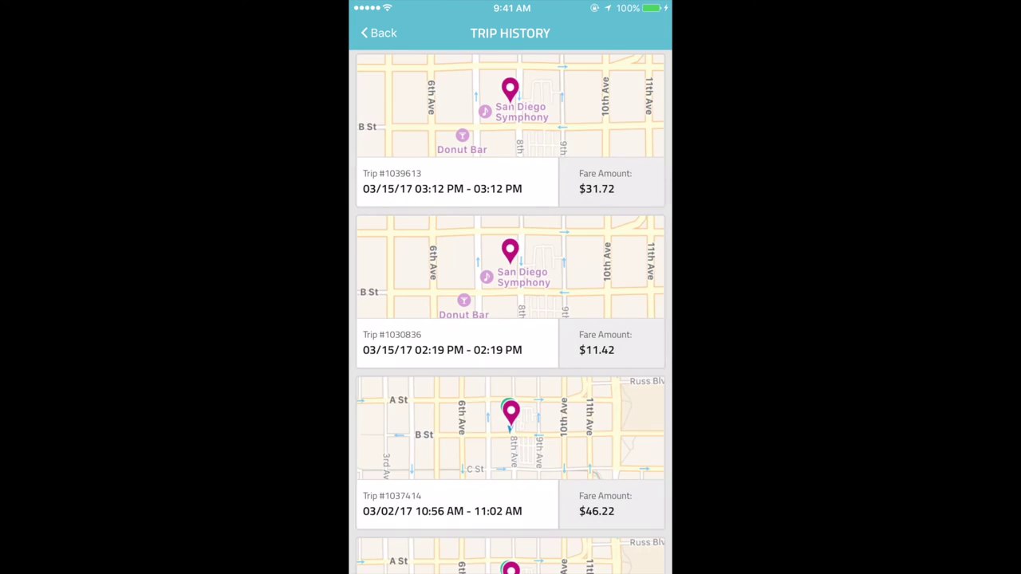
- Open the $31.72 trip from 03/15/17 and start its Forgotten Items report
click(511, 160)
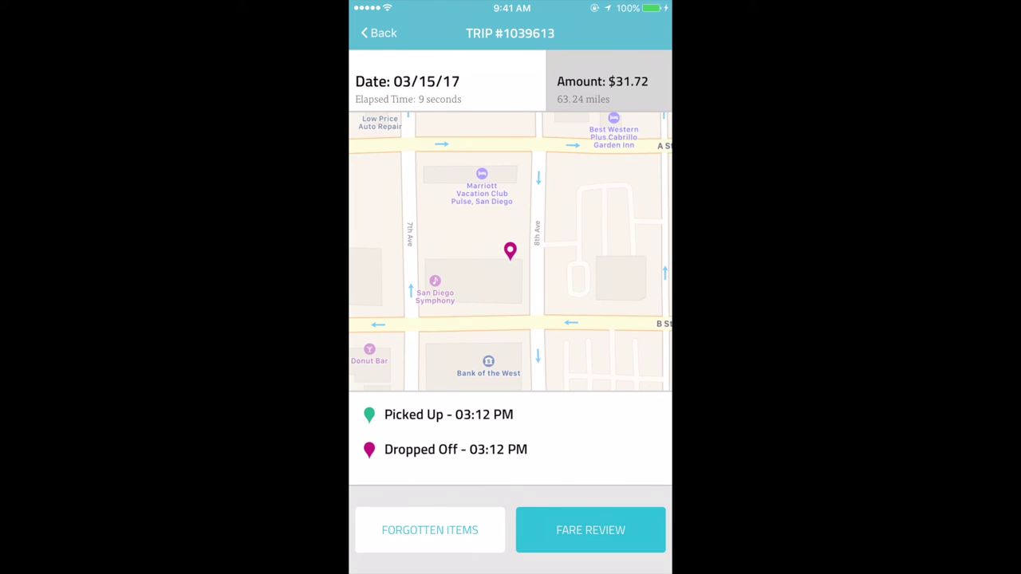
click(430, 529)
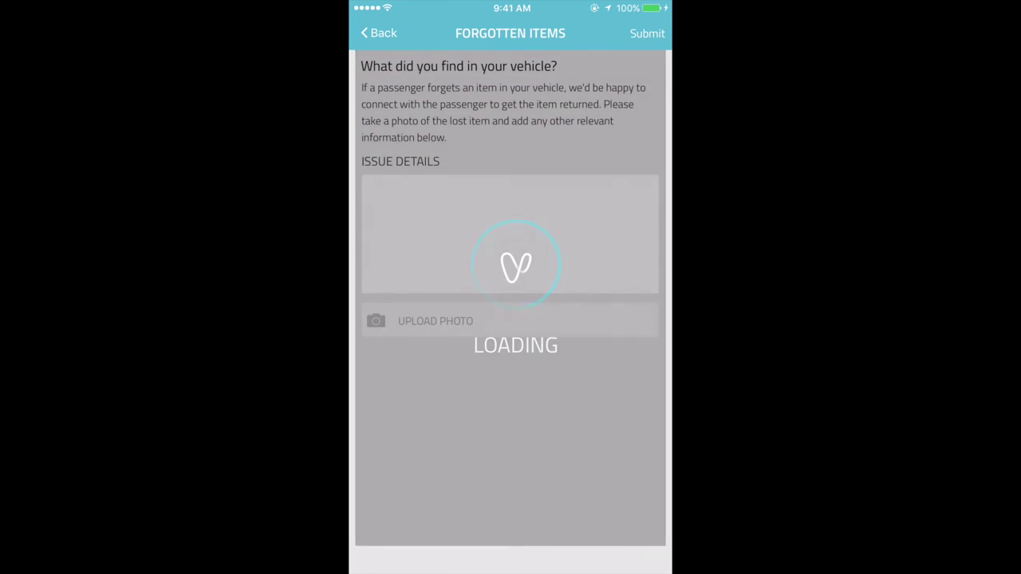